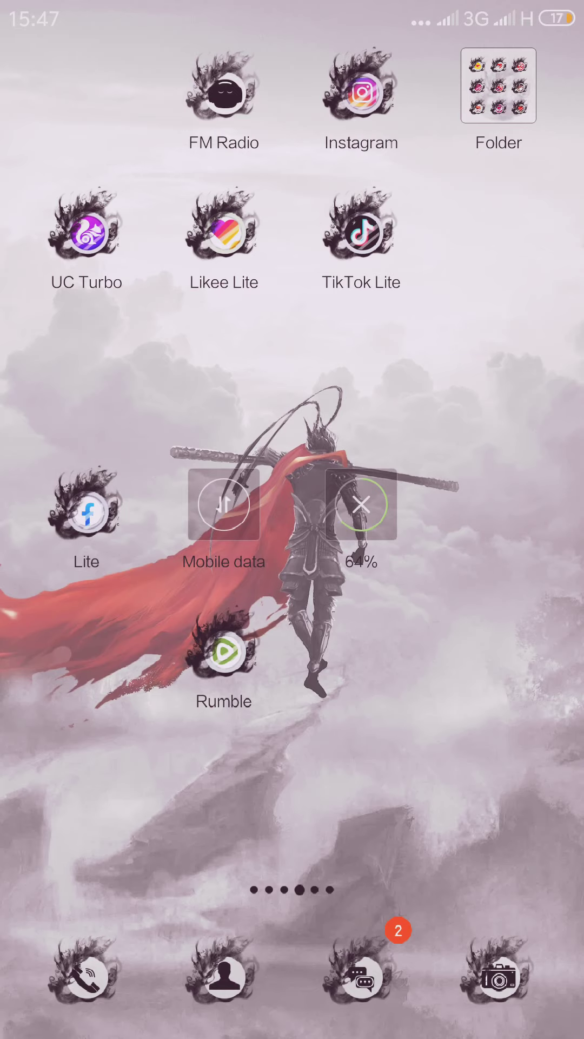
# - Swipe through the Android home screens to find Opera Mini and launch it
pyautogui.moveTo(122, 731); pyautogui.dragTo(487, 730)
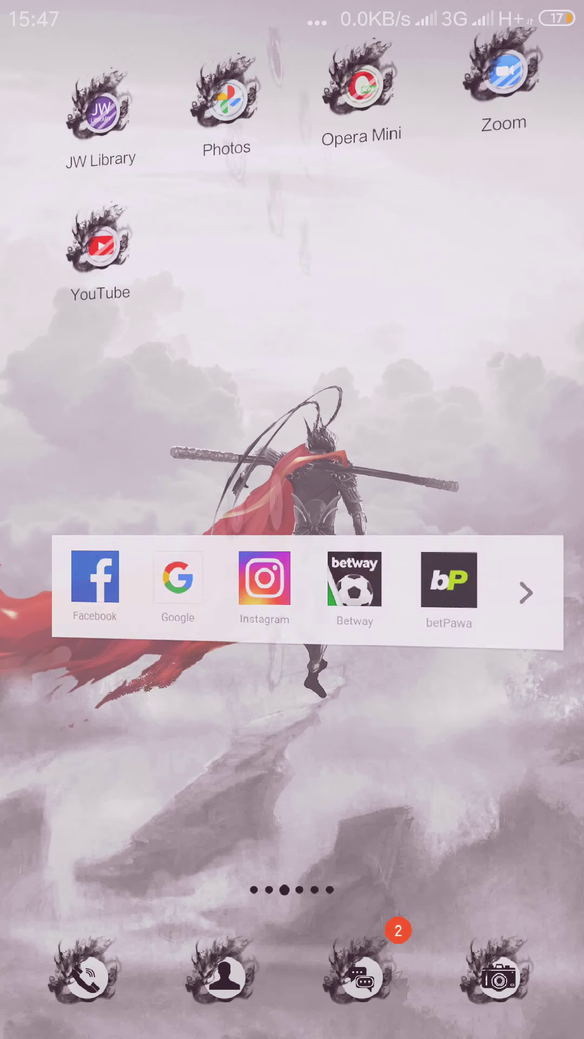
pyautogui.moveTo(487, 730)
pyautogui.mouseDown()
pyautogui.moveTo(122, 731)
pyautogui.moveTo(487, 731)
pyautogui.mouseUp()
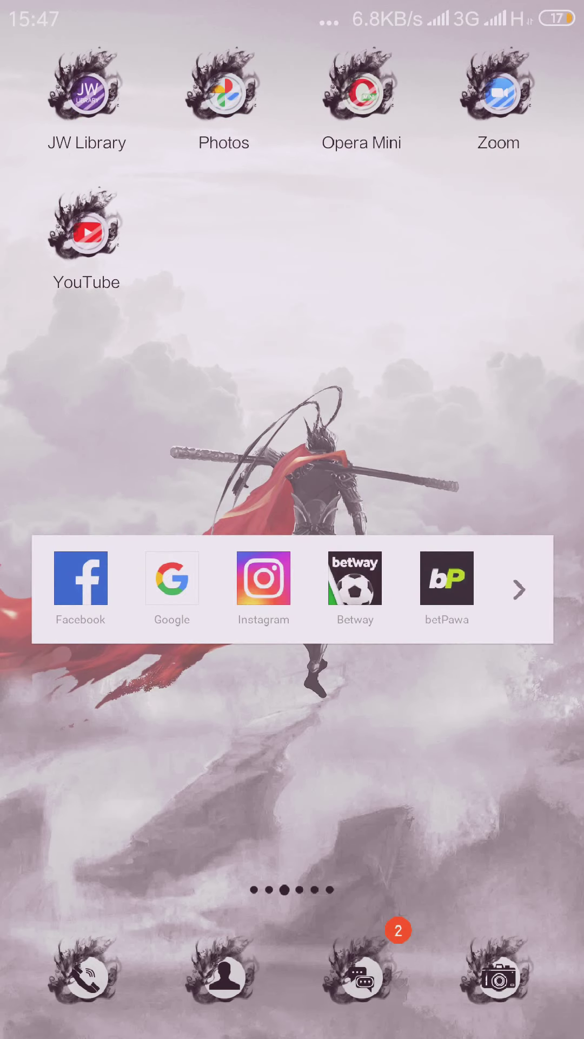
pyautogui.moveTo(487, 730); pyautogui.dragTo(121, 731)
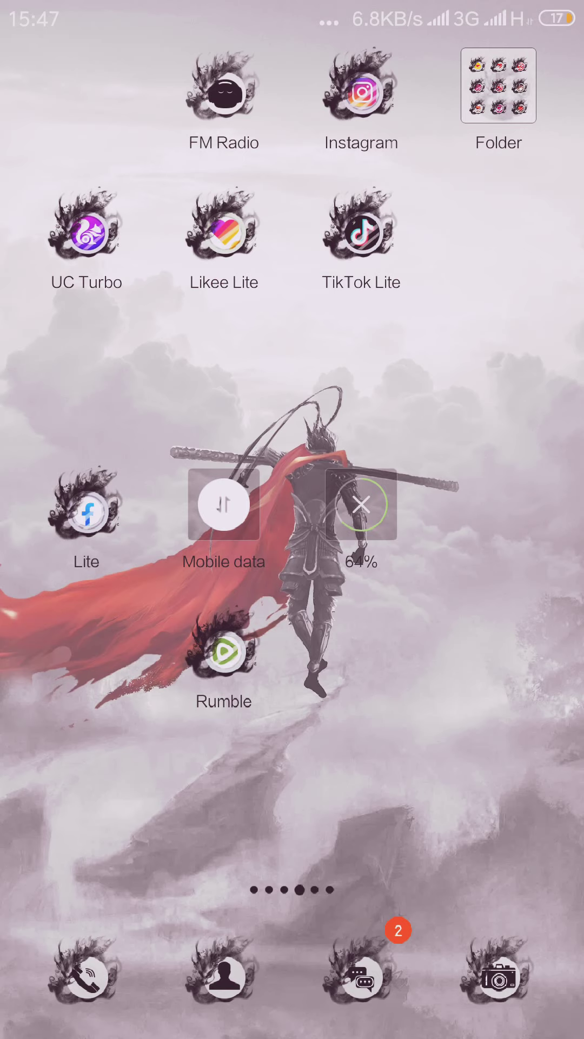
pyautogui.moveTo(487, 731); pyautogui.dragTo(122, 731)
pyautogui.moveTo(487, 731)
pyautogui.mouseDown()
pyautogui.moveTo(122, 730)
pyautogui.moveTo(487, 730)
pyautogui.mouseUp()
pyautogui.moveTo(122, 731); pyautogui.dragTo(487, 731)
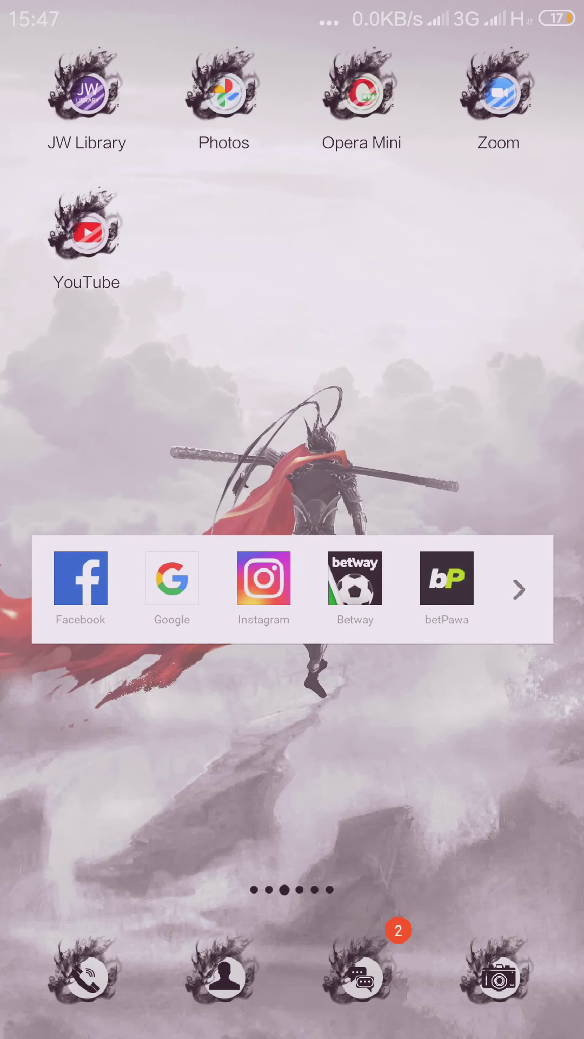
pyautogui.click(361, 90)
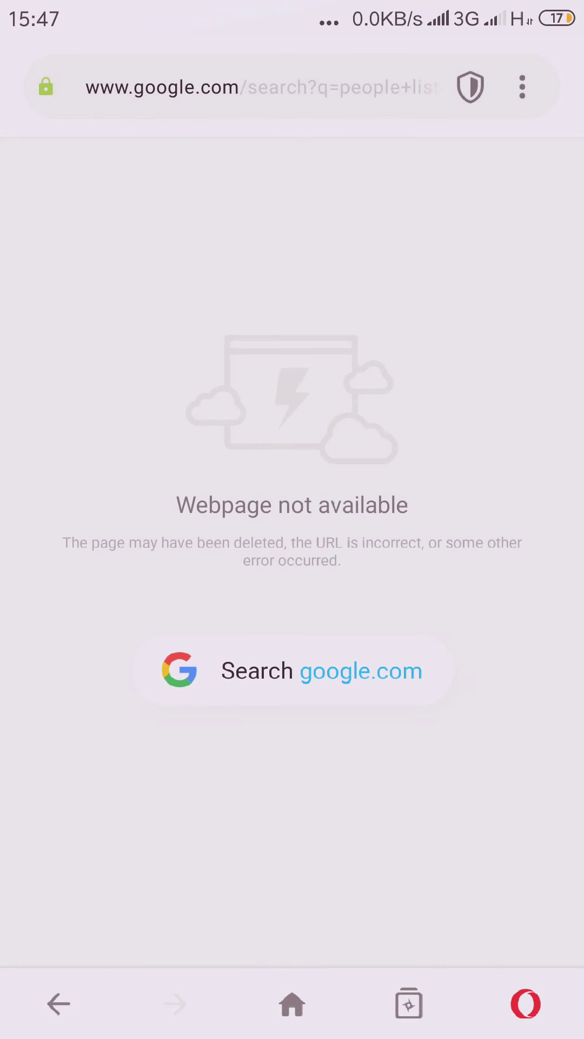
pyautogui.click(244, 87)
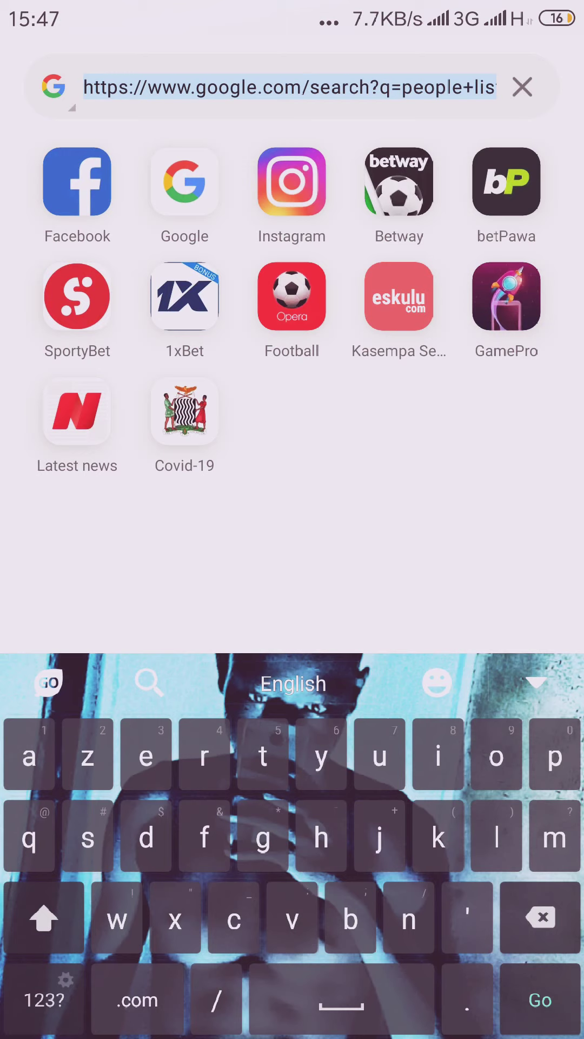
pyautogui.write('ww')
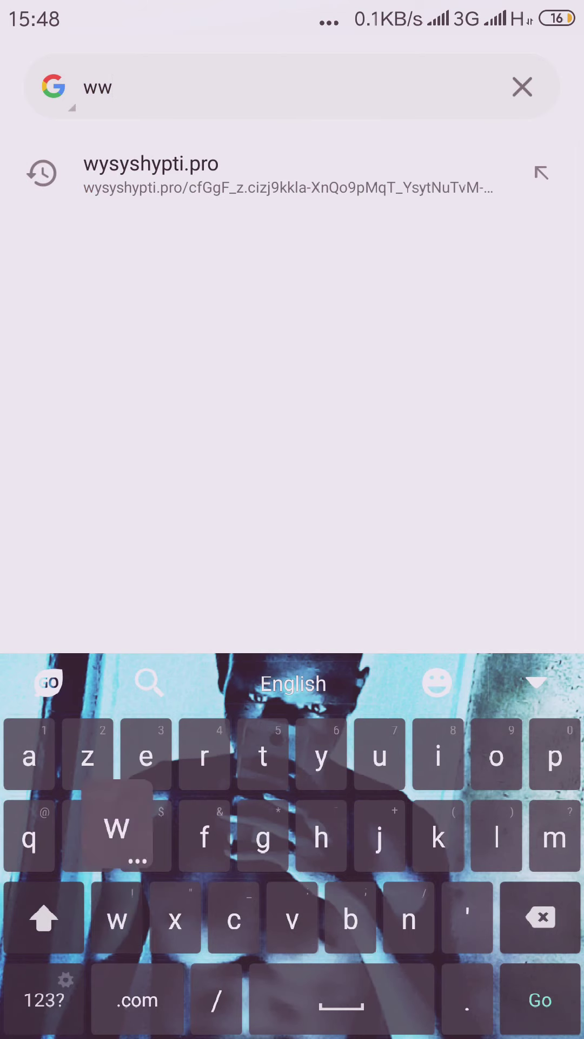
pyautogui.write('w')
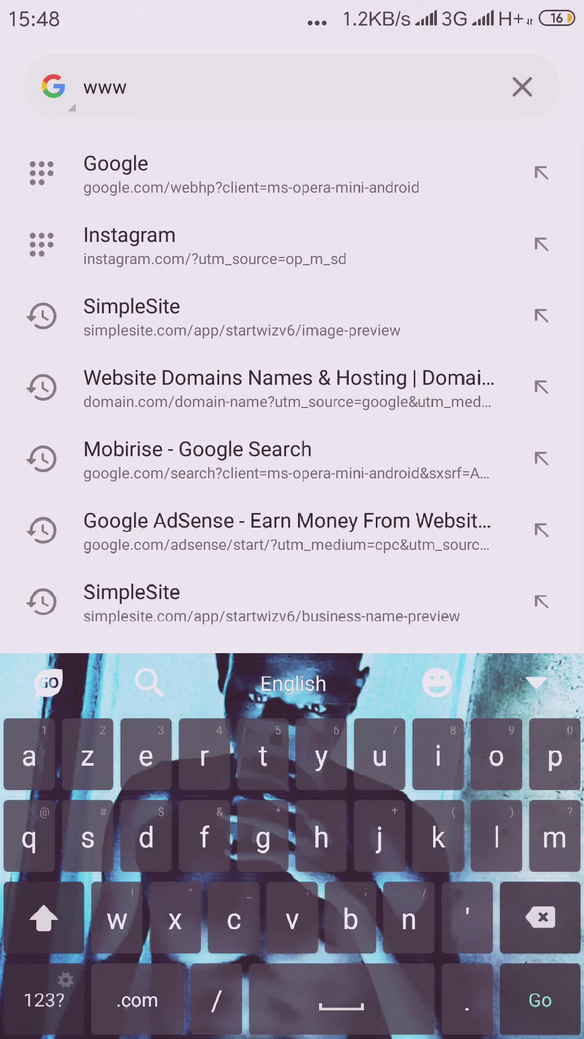
pyautogui.write('.s')
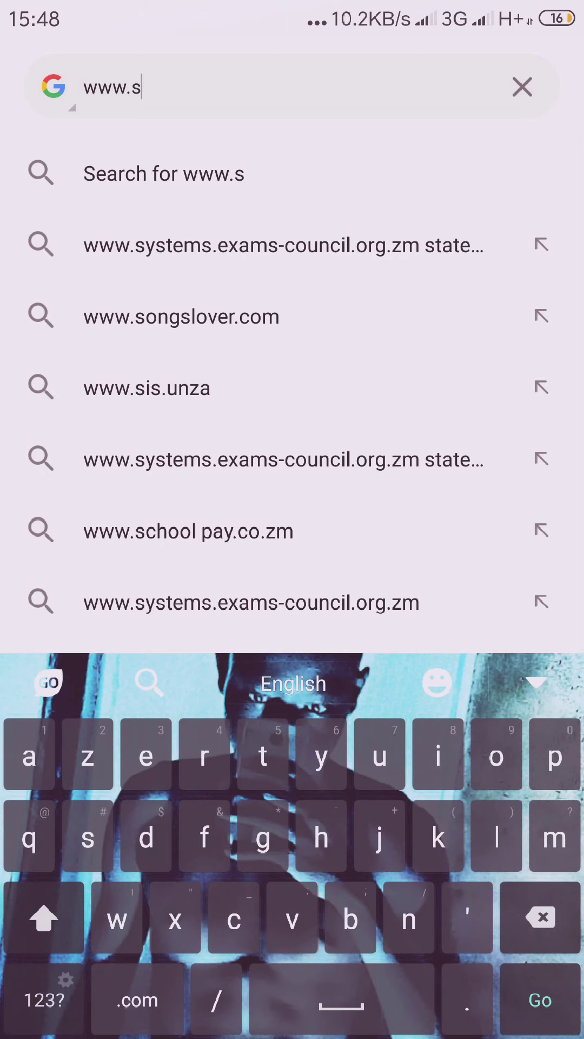
pyautogui.write('im')
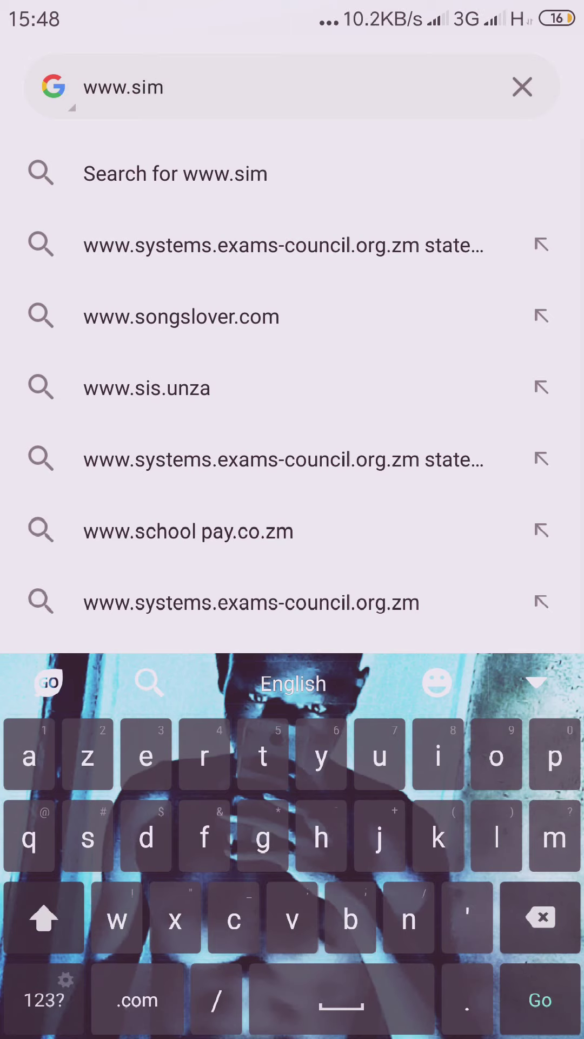
pyautogui.write('p')
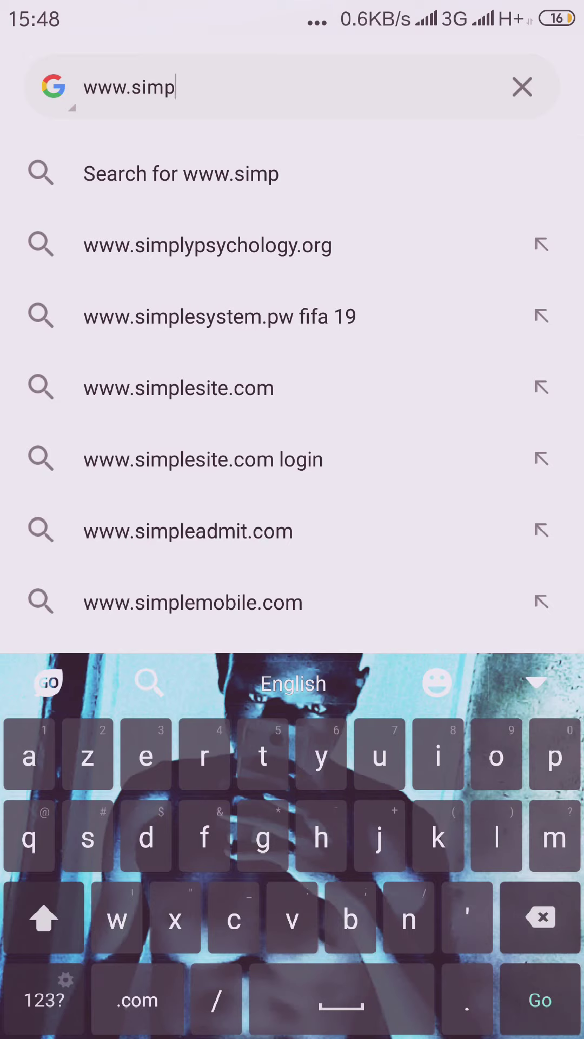
pyautogui.click(179, 388)
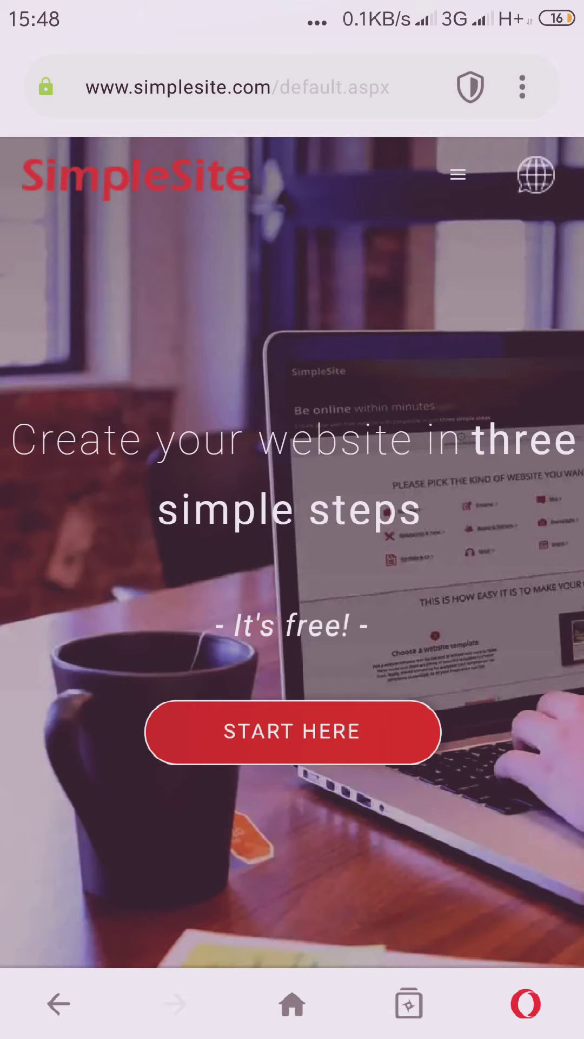
pyautogui.scroll(-7, 292, 552)
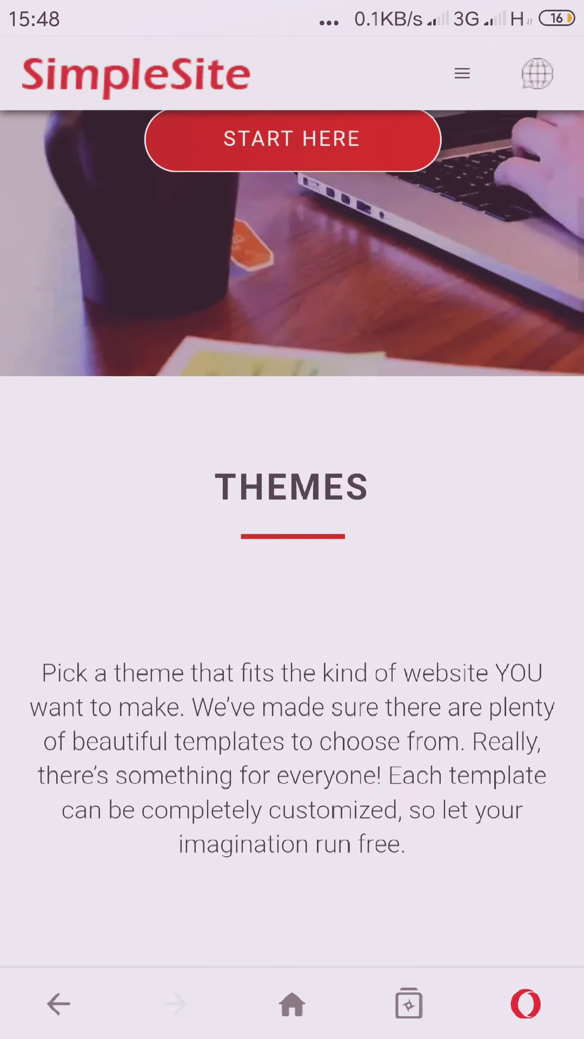
pyautogui.scroll(-3, 292, 520)
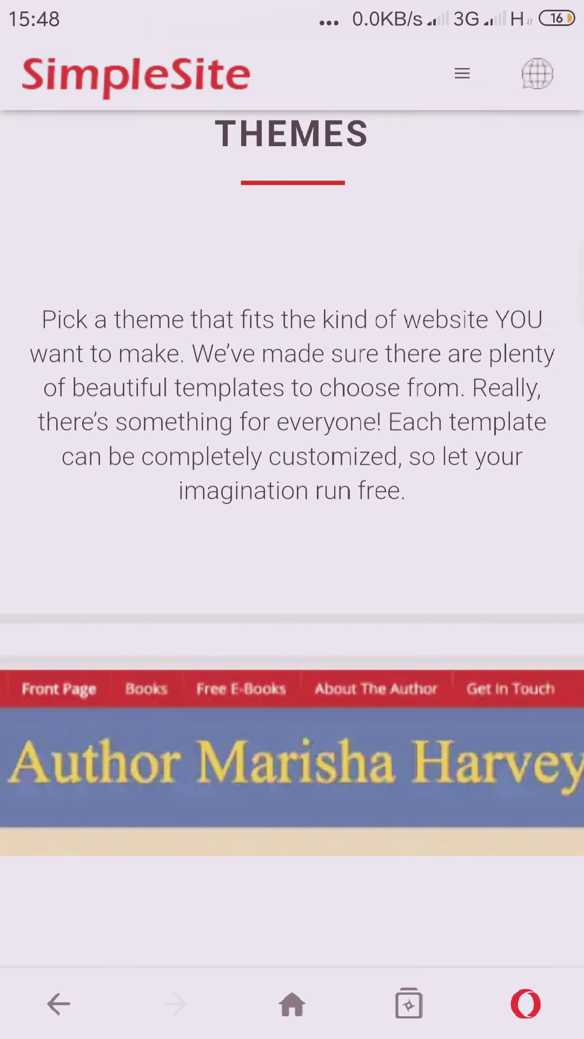
pyautogui.scroll(-8, 292, 520)
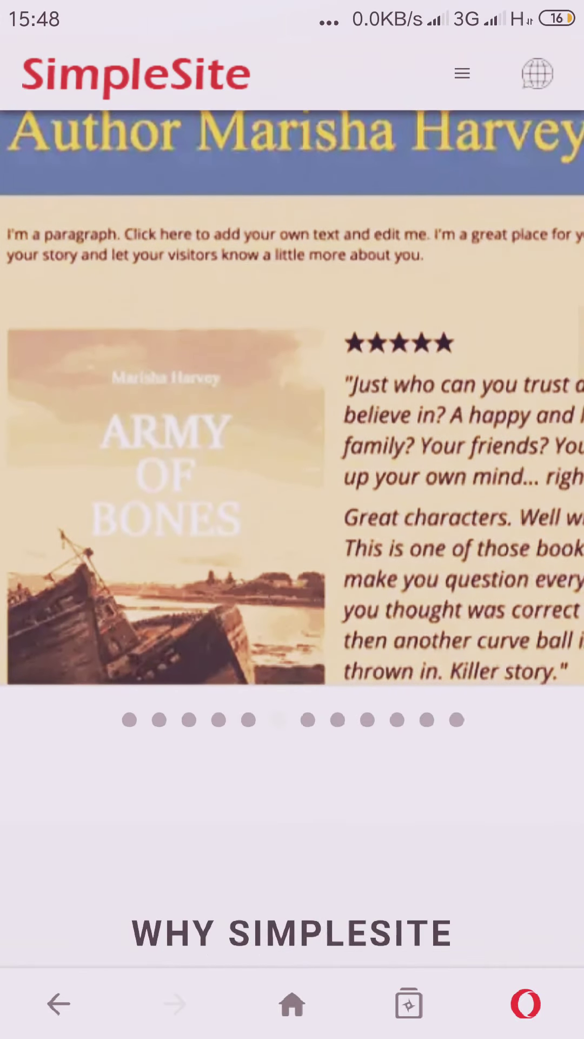
pyautogui.scroll(-6, 292, 520)
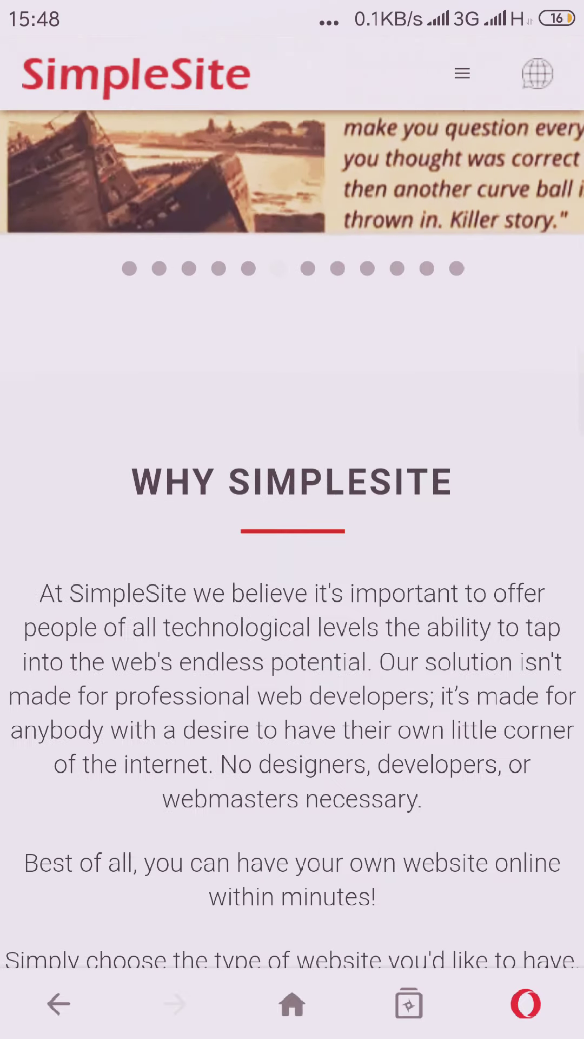
pyautogui.scroll(-10, 292, 520)
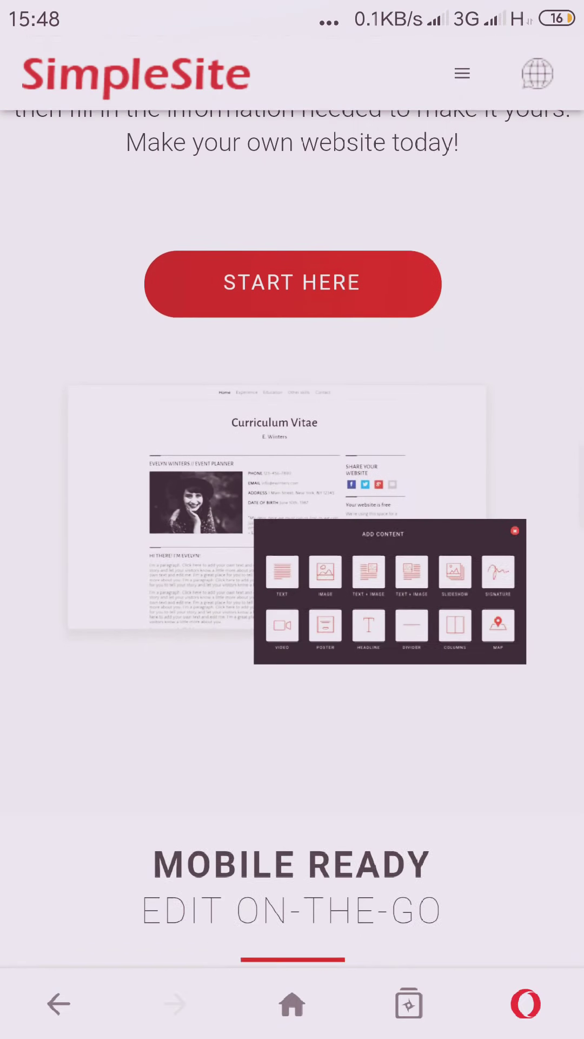
pyautogui.scroll(-3, 292, 536)
pyautogui.scroll(-2, 292, 536)
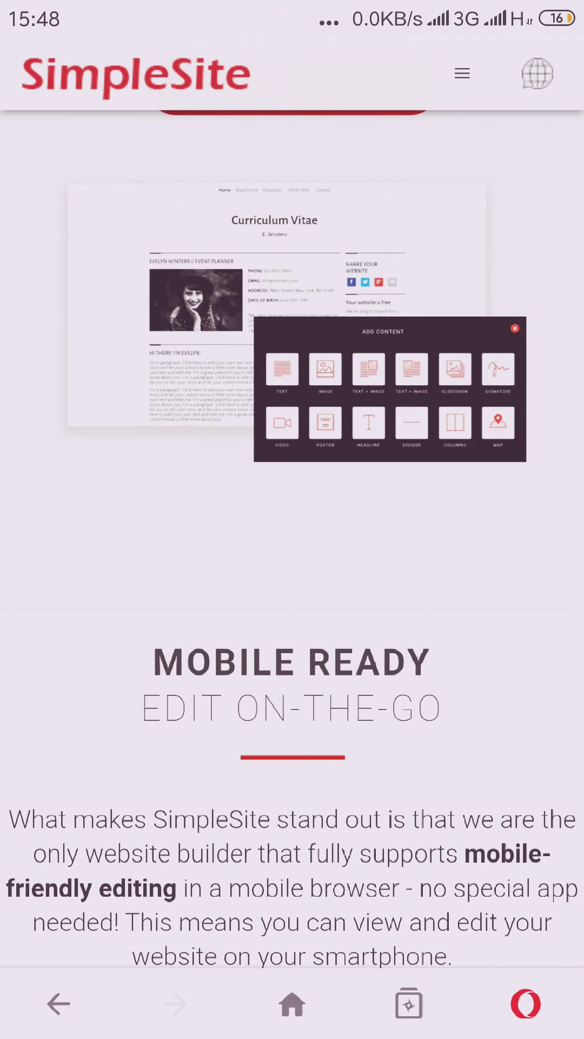
pyautogui.scroll(-3, 292, 519)
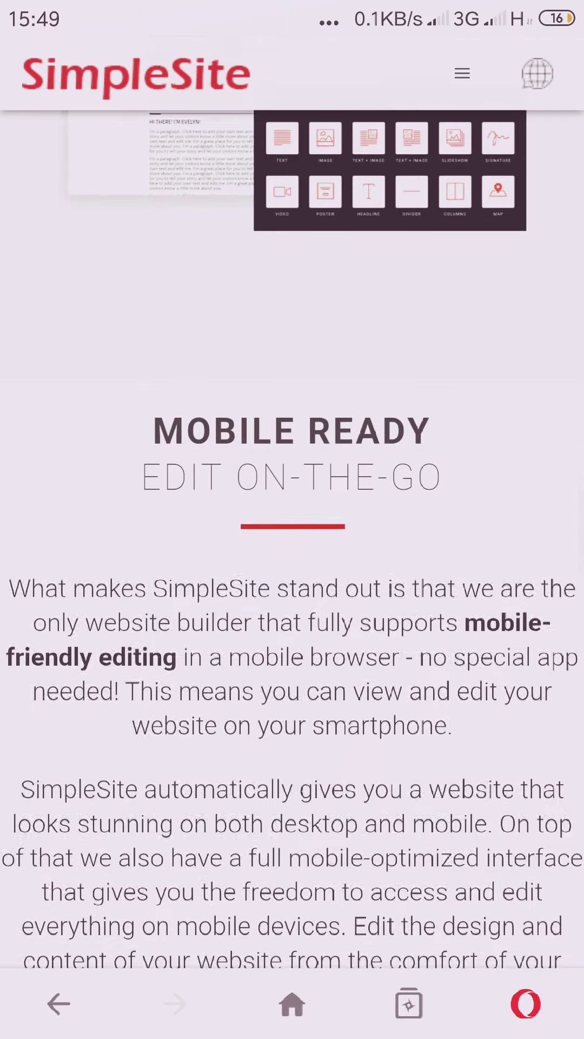
pyautogui.scroll(1, 292, 520)
pyautogui.scroll(2, 293, 519)
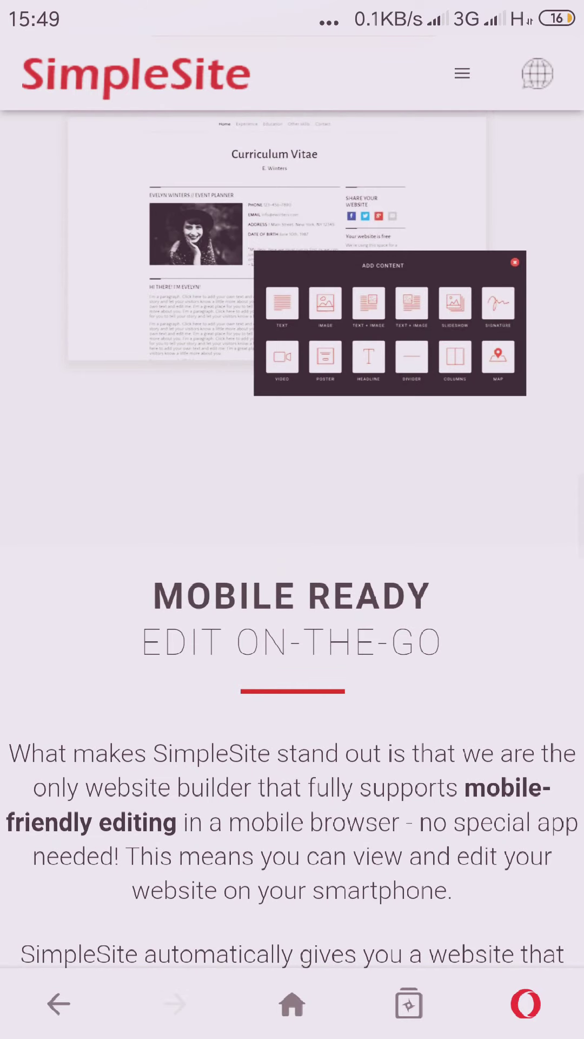
pyautogui.scroll(-2, 293, 519)
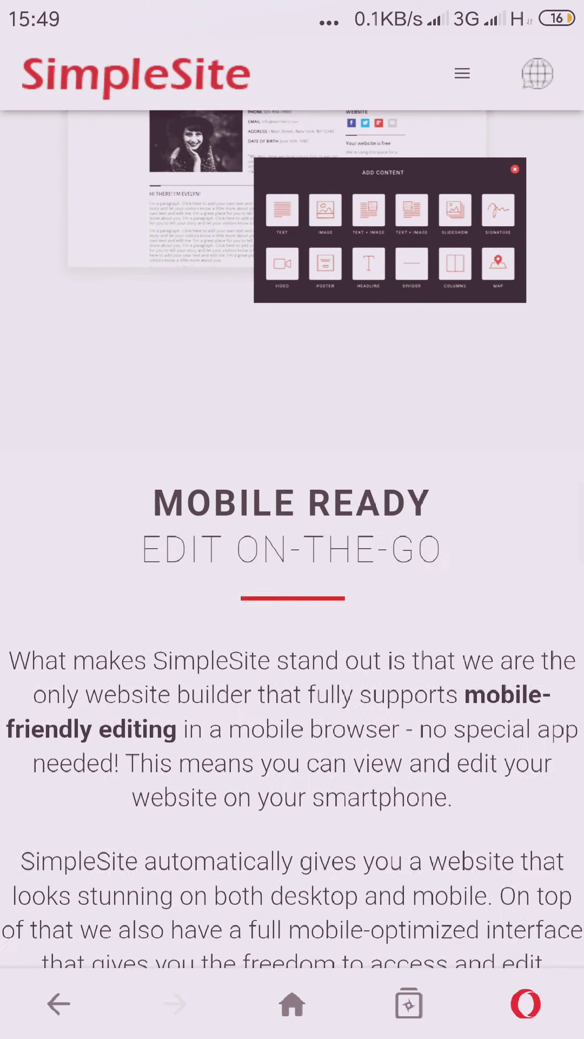
pyautogui.scroll(-5, 292, 519)
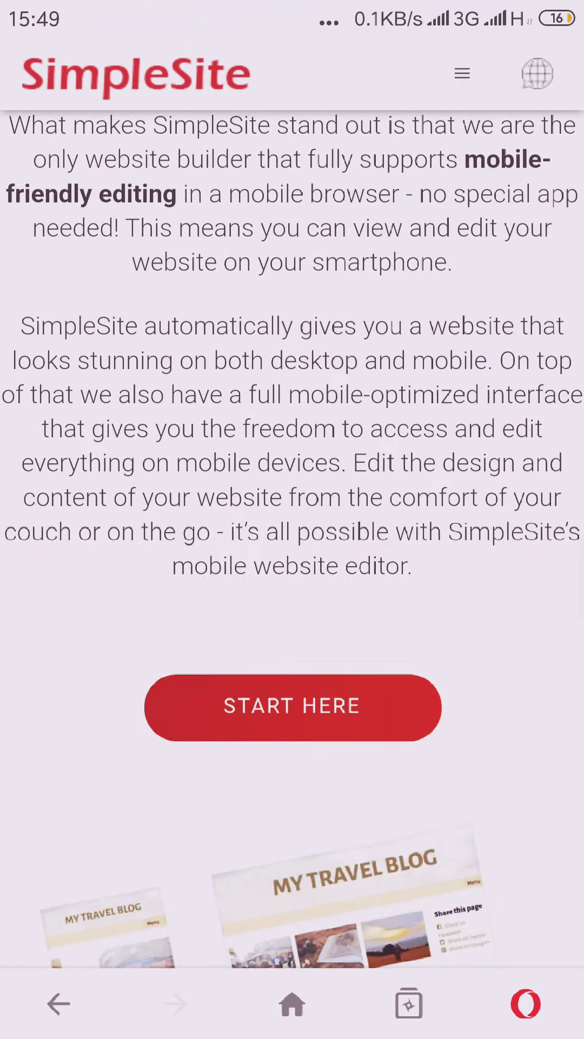
pyautogui.scroll(-4, 293, 519)
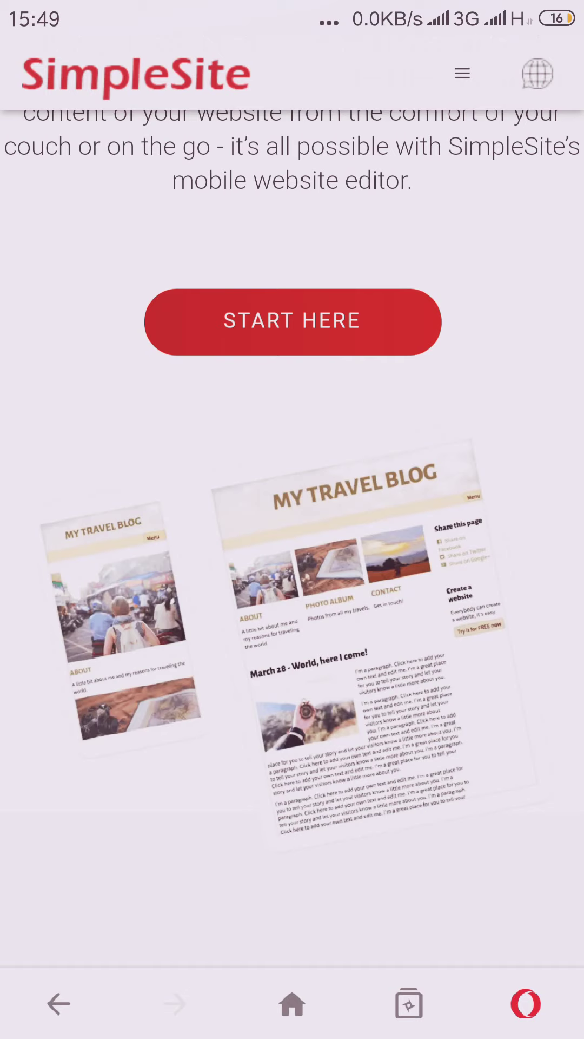
pyautogui.click(292, 322)
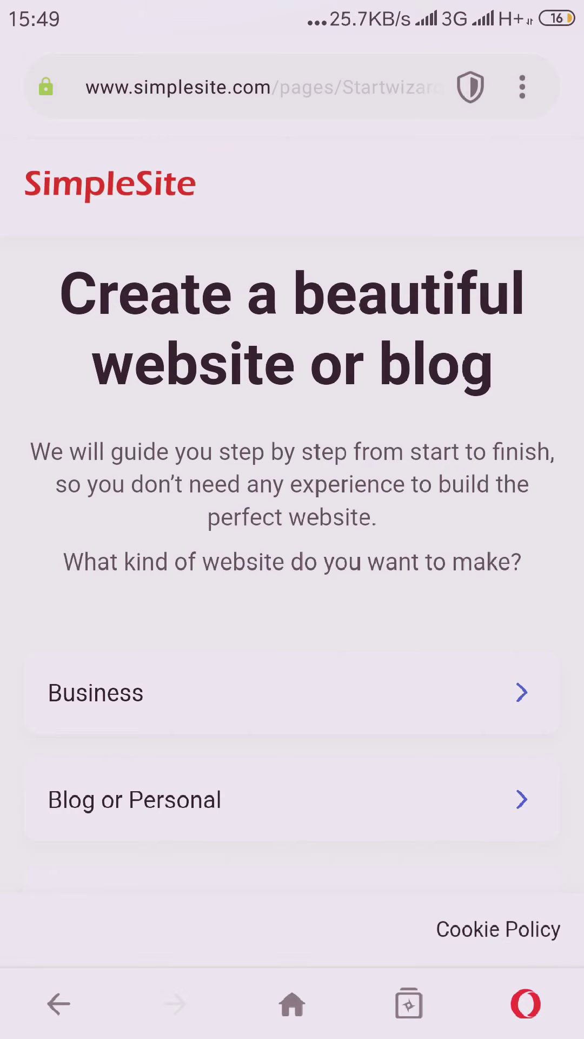
pyautogui.scroll(-2, 292, 520)
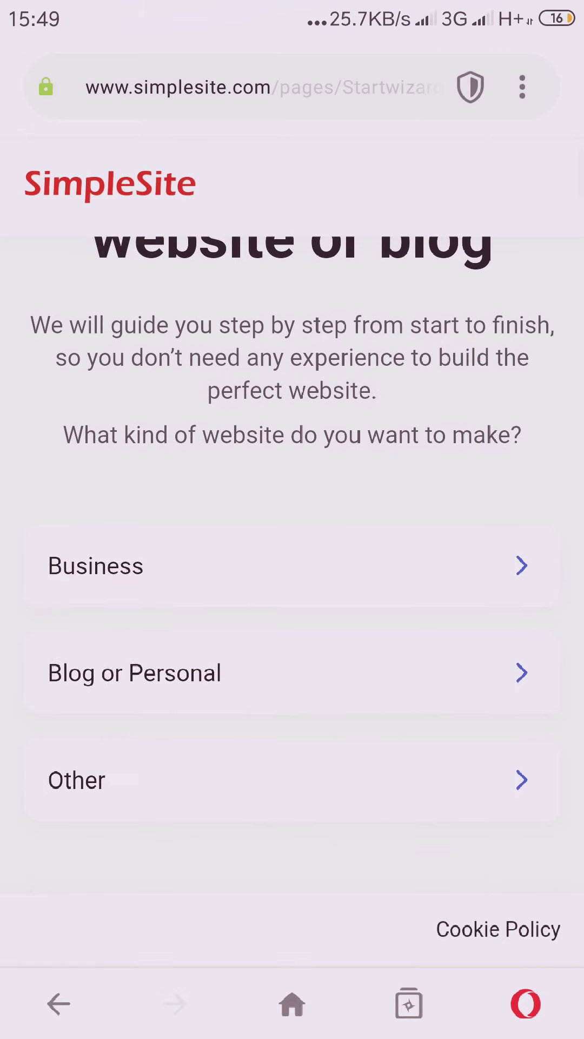
pyautogui.scroll(2, 292, 520)
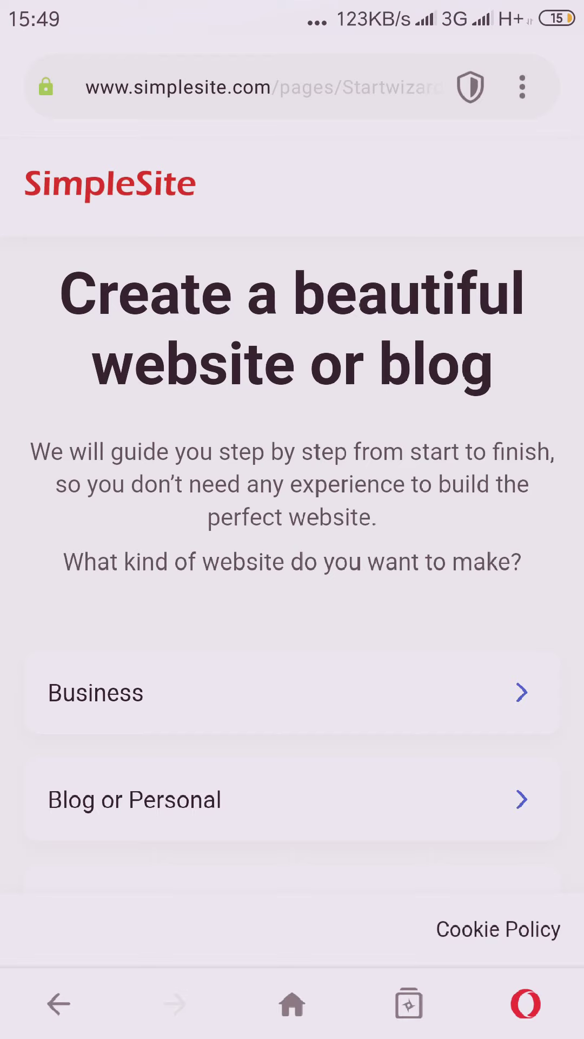
pyautogui.scroll(-2, 292, 520)
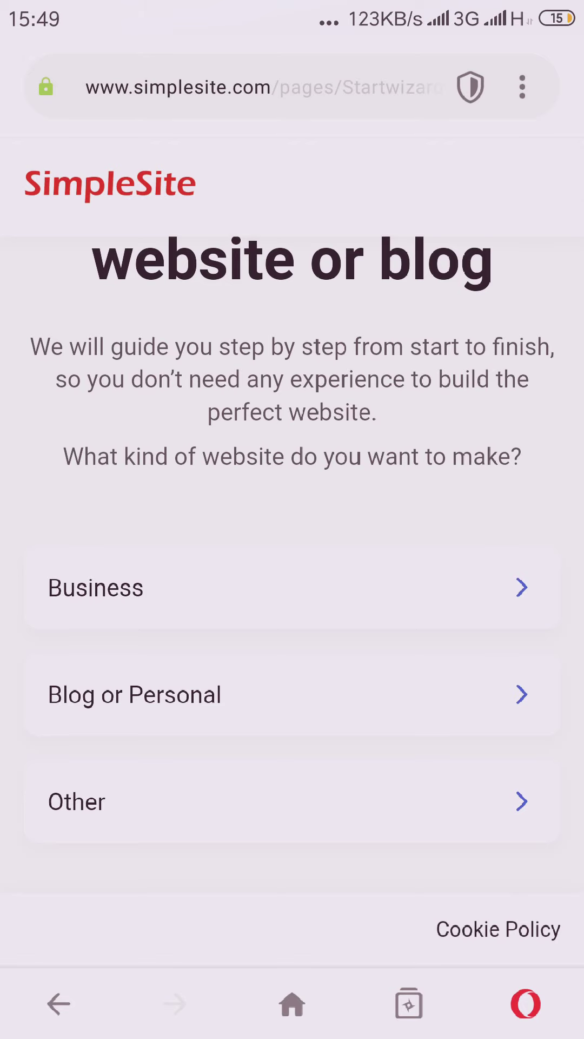
pyautogui.scroll(-1, 292, 520)
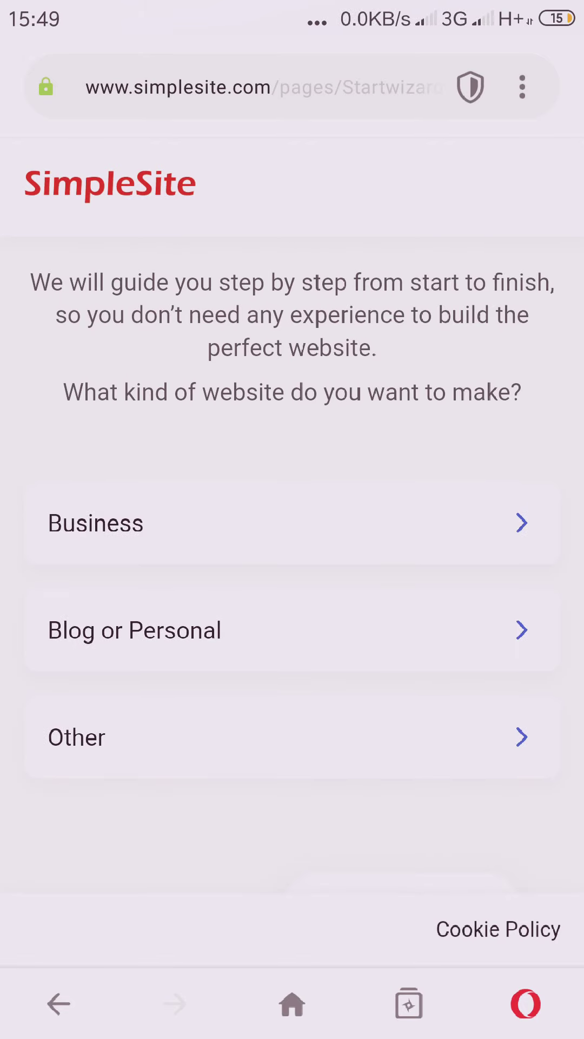
# - Try Business, then pick Blog or Personal with type Other, and return to the opening question
pyautogui.click(292, 523)
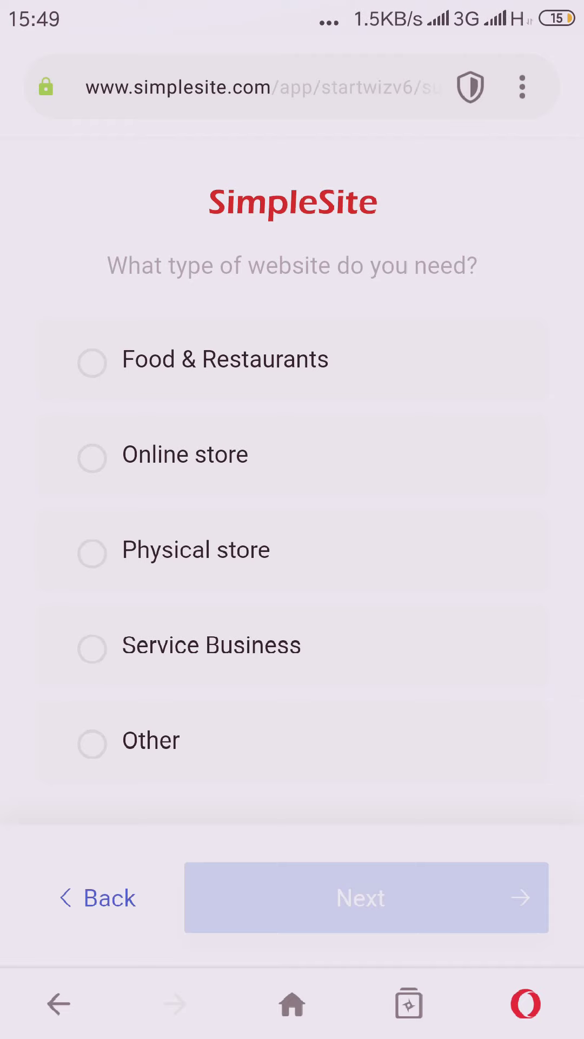
pyautogui.click(97, 898)
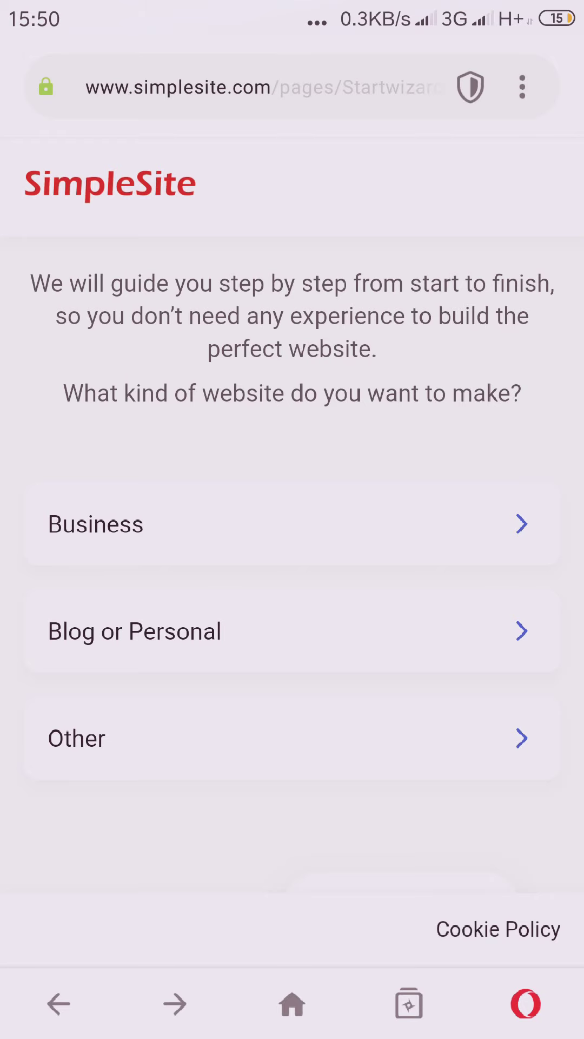
pyautogui.click(292, 632)
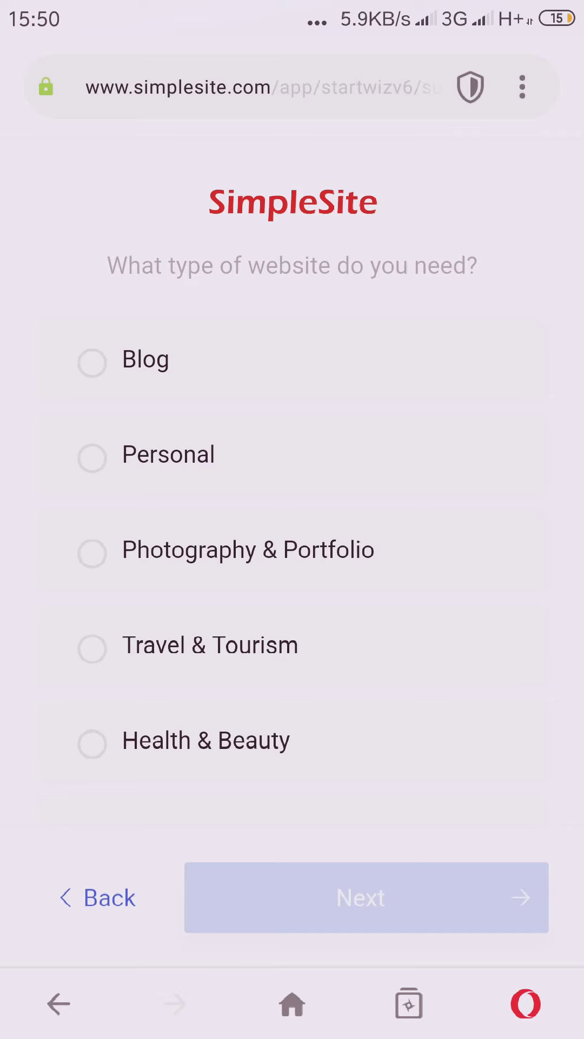
pyautogui.scroll(-4, 292, 487)
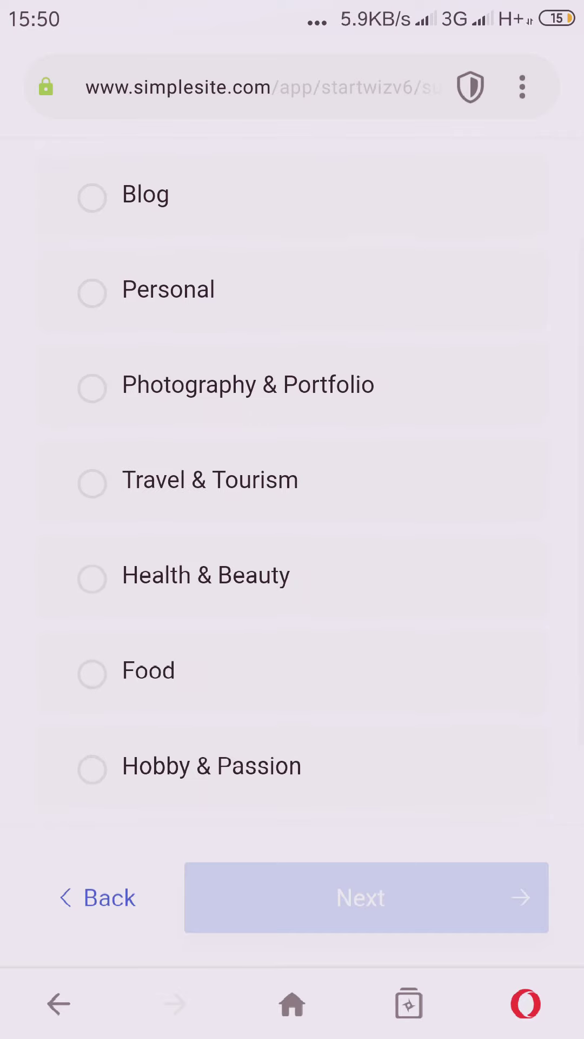
pyautogui.scroll(2, 292, 488)
pyautogui.scroll(-2, 292, 488)
pyautogui.scroll(1, 293, 487)
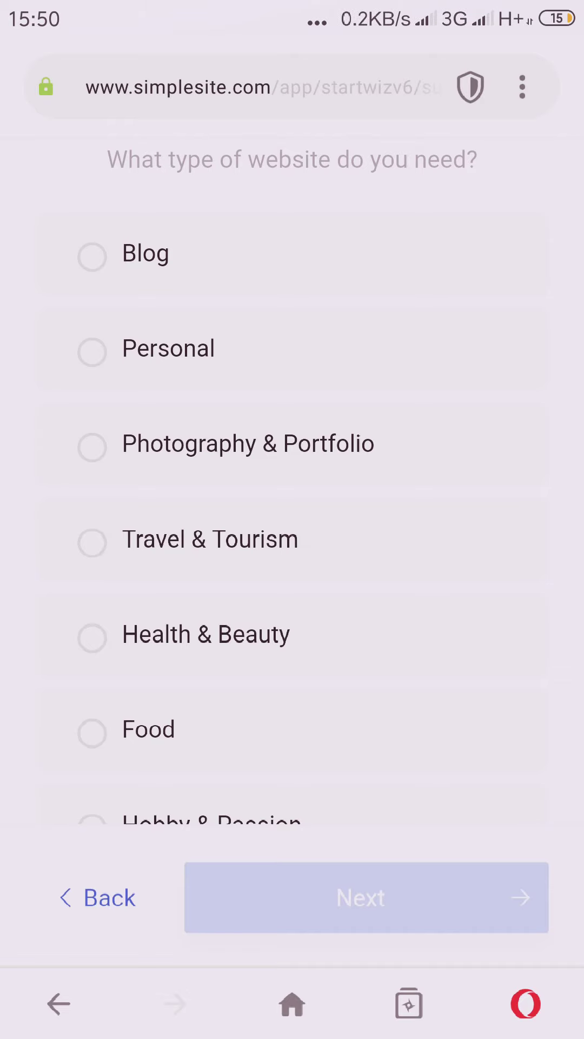
pyautogui.scroll(-2, 293, 690)
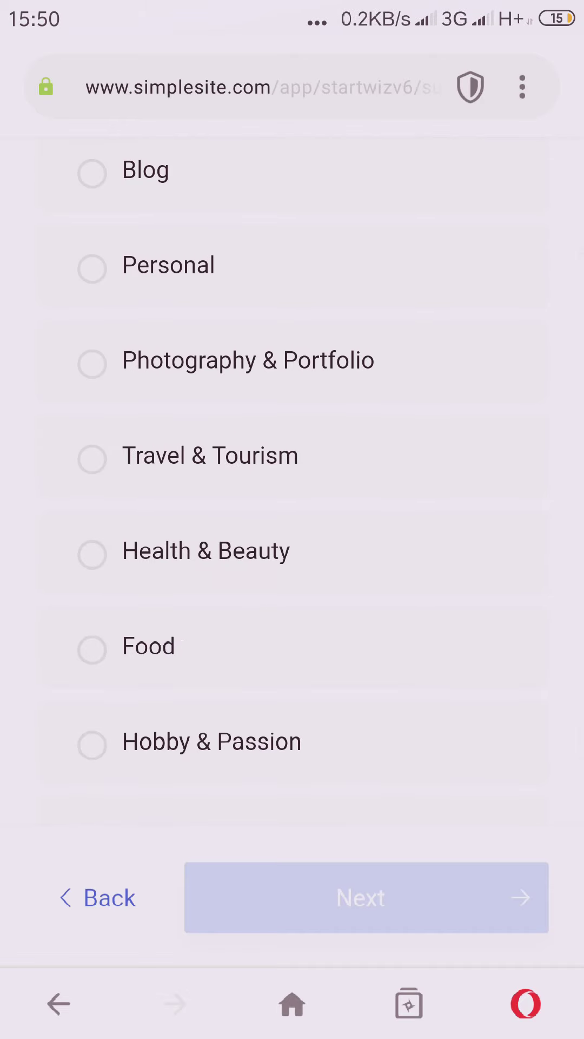
pyautogui.scroll(-5, 293, 487)
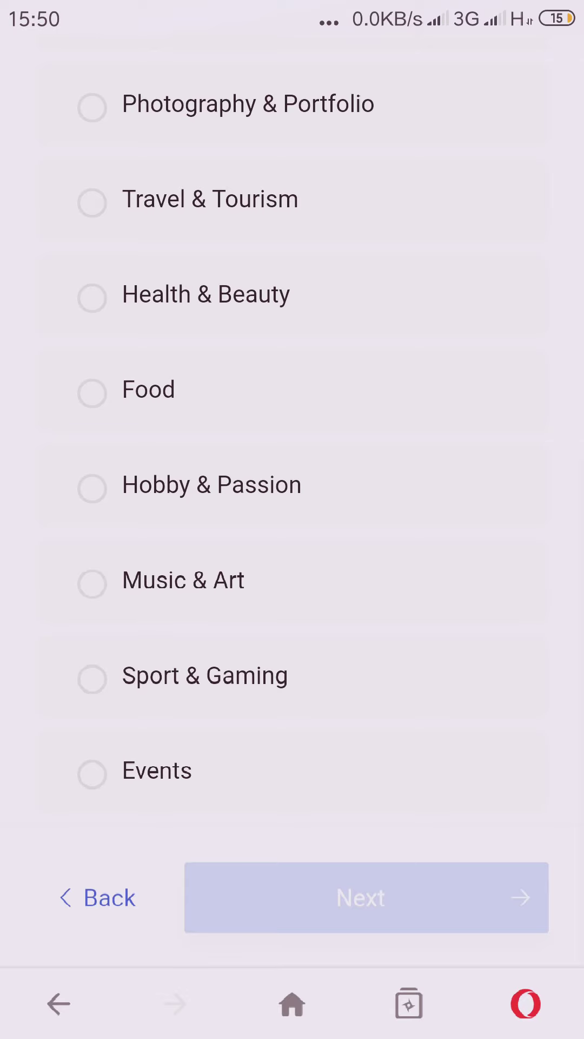
pyautogui.scroll(-1, 292, 438)
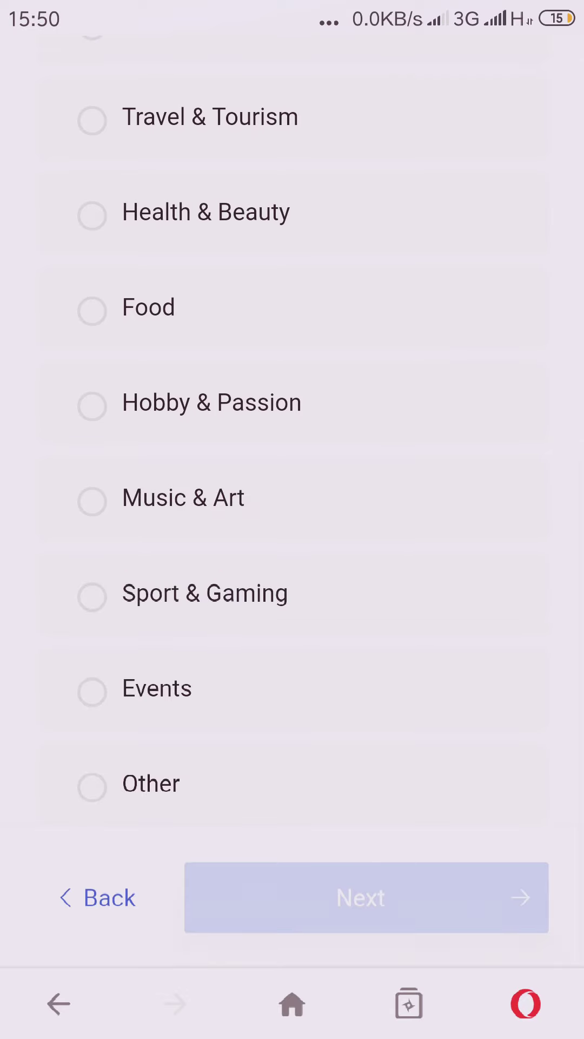
pyautogui.click(292, 783)
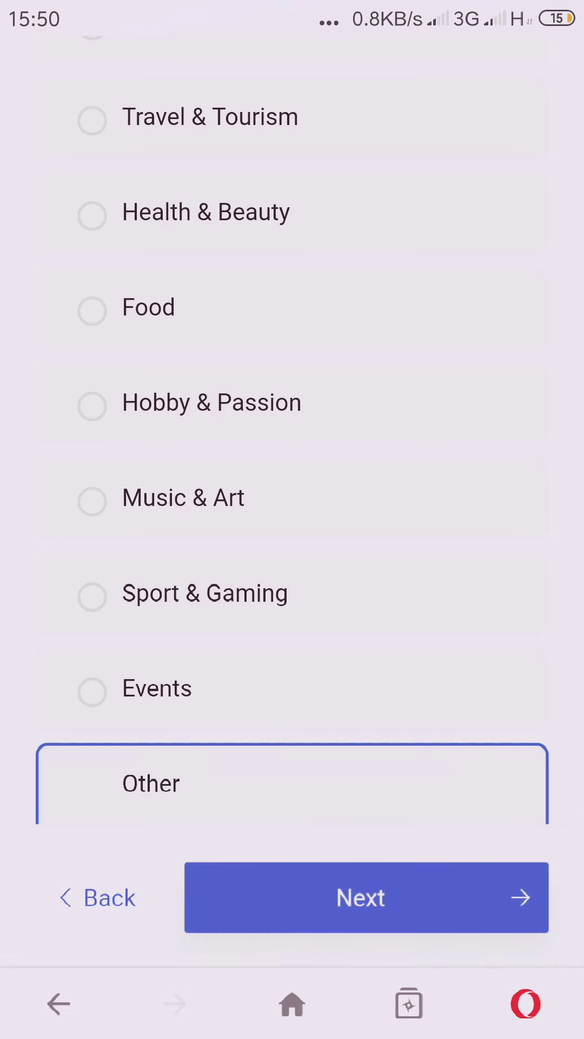
pyautogui.scroll(-2, 292, 688)
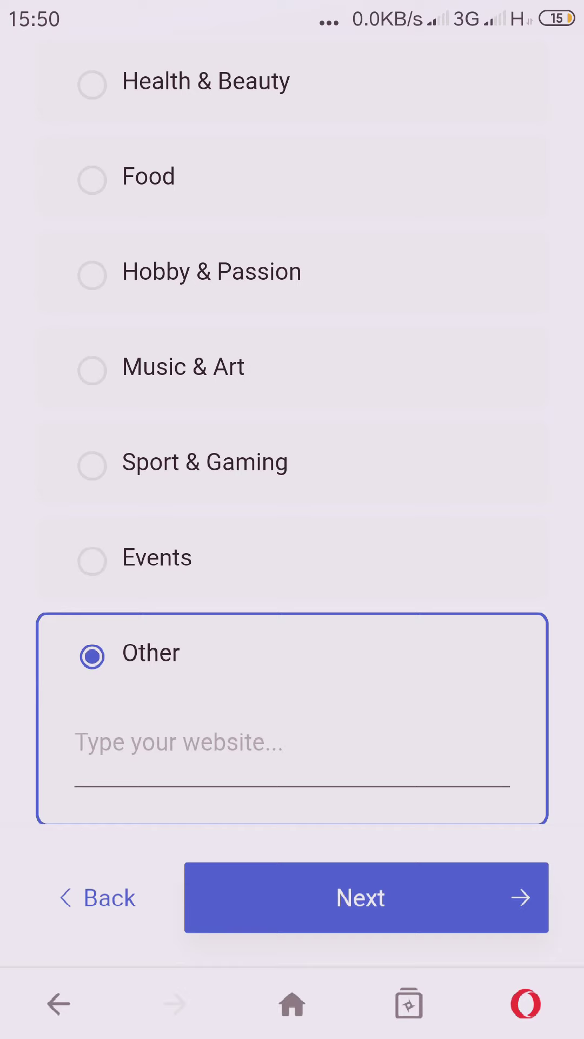
pyautogui.scroll(8, 292, 487)
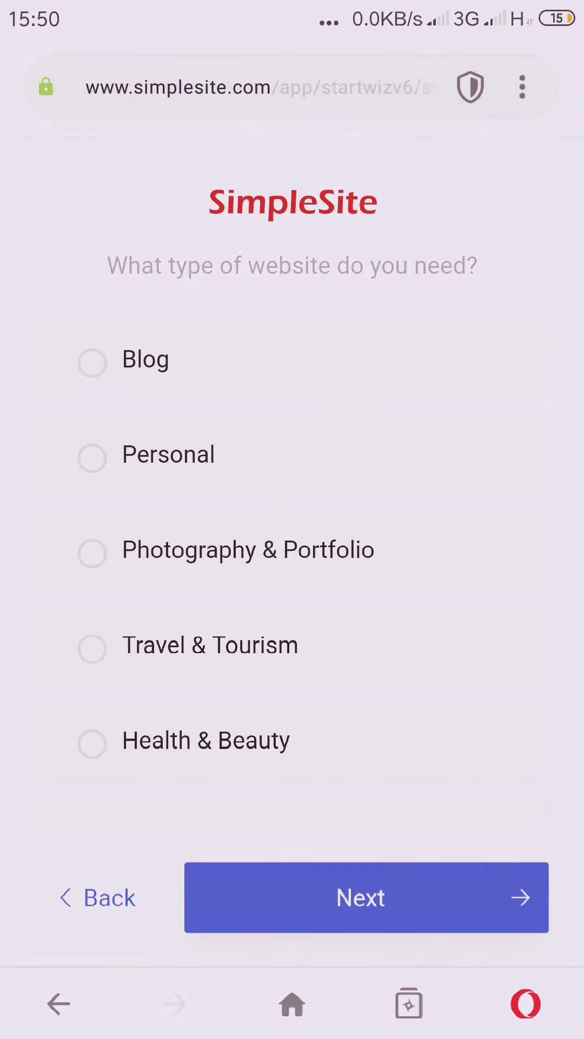
pyautogui.scroll(-8, 292, 487)
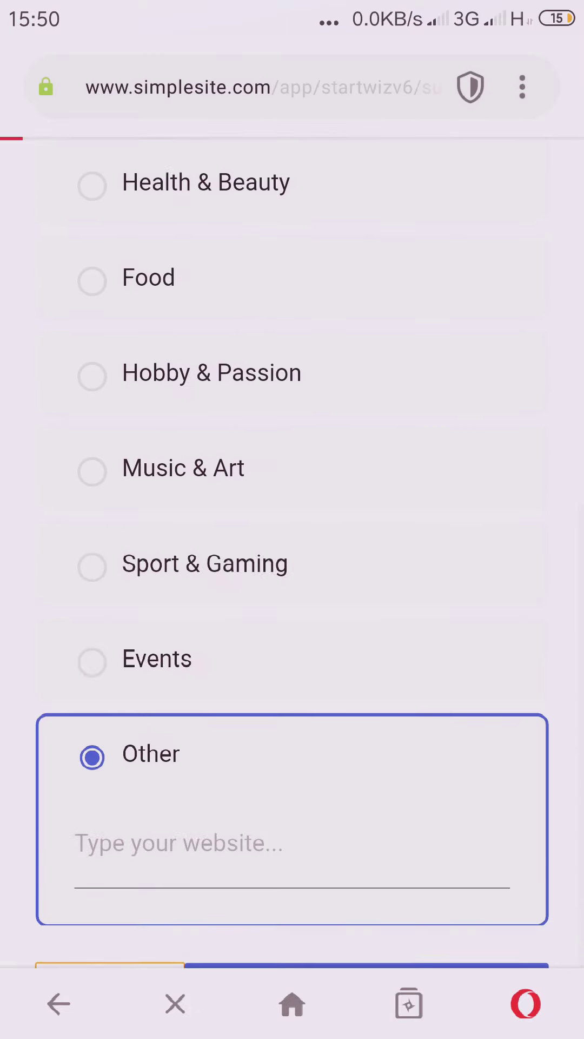
pyautogui.click(99, 897)
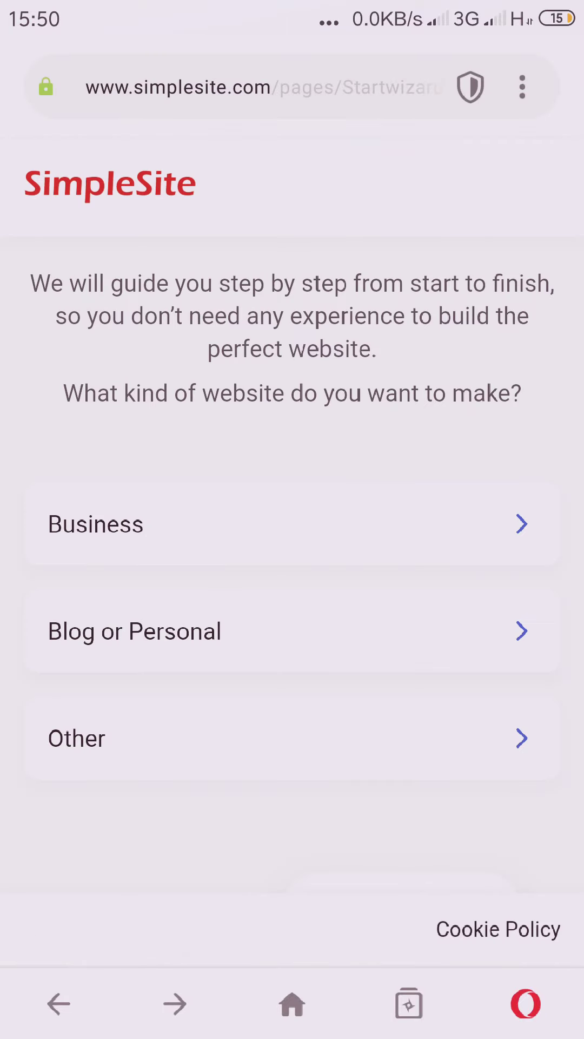
pyautogui.click(292, 739)
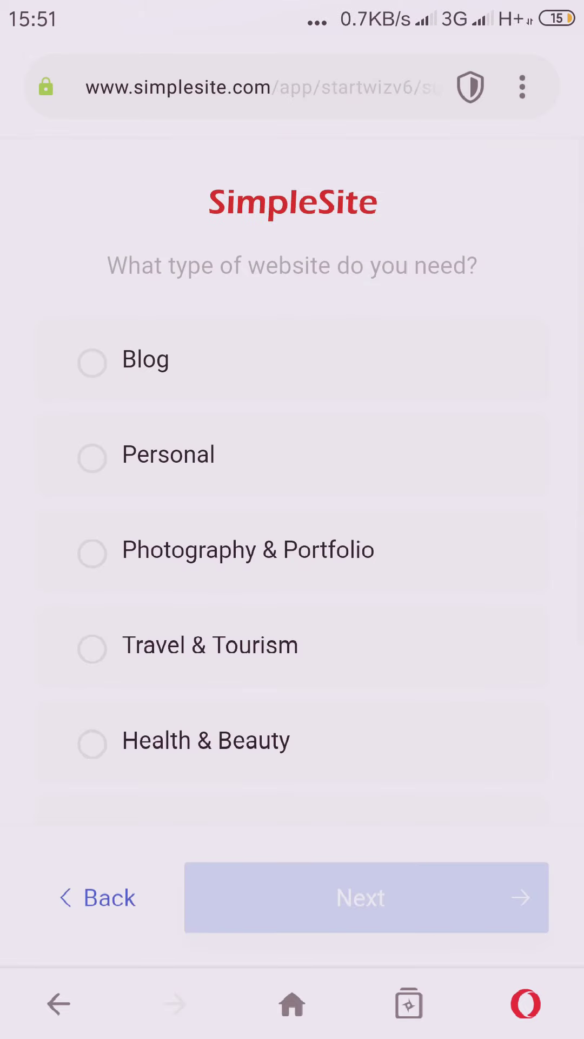
pyautogui.scroll(-5, 292, 487)
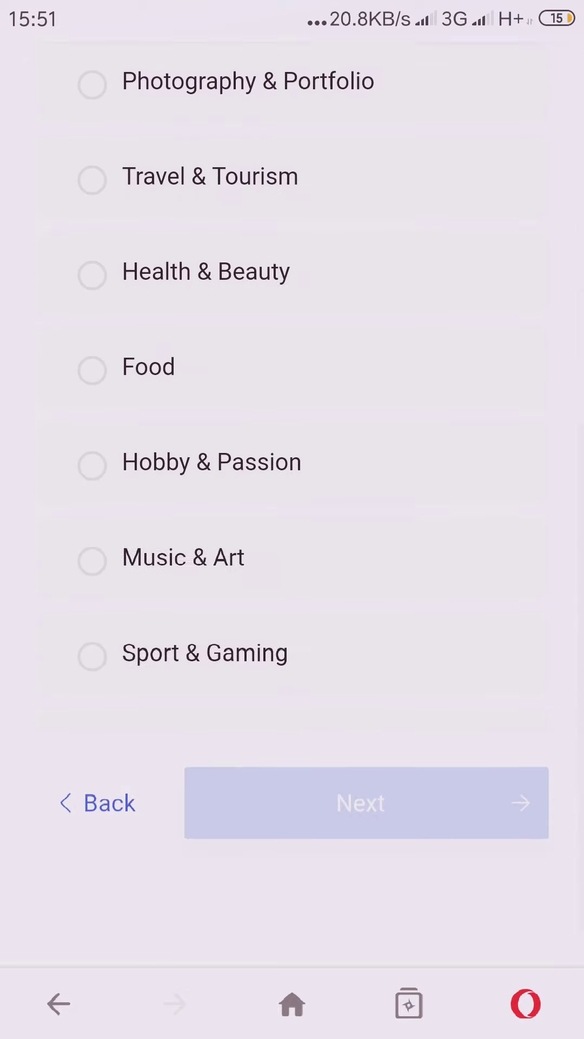
pyautogui.click(292, 784)
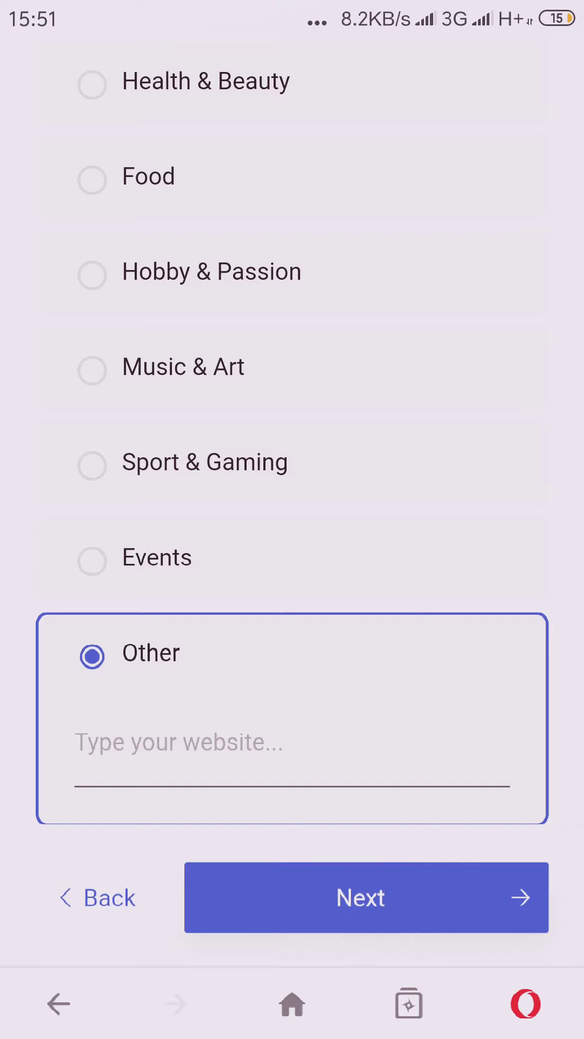
pyautogui.scroll(5, 293, 419)
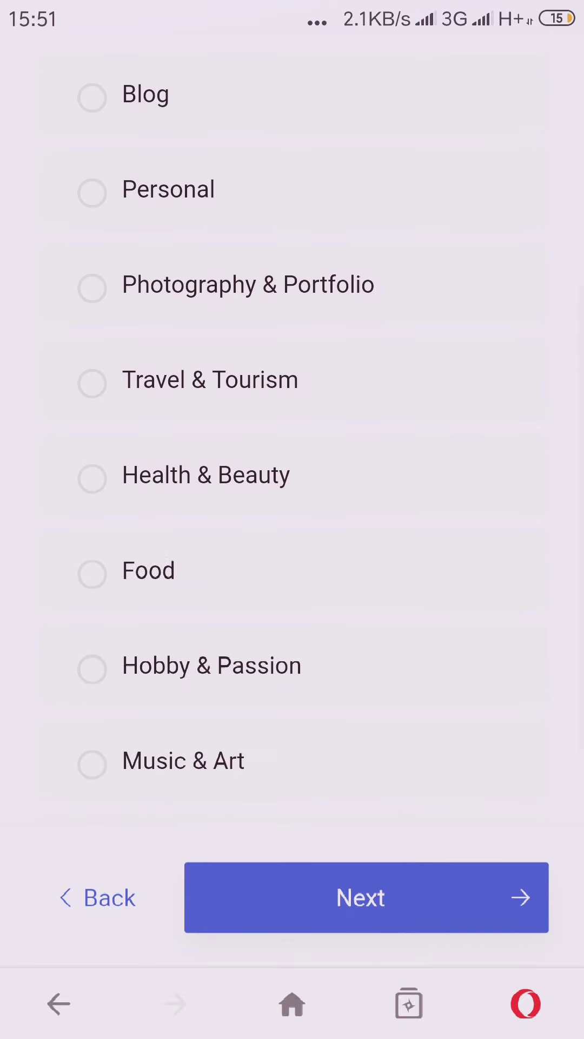
pyautogui.scroll(3, 292, 418)
pyautogui.scroll(-3, 293, 419)
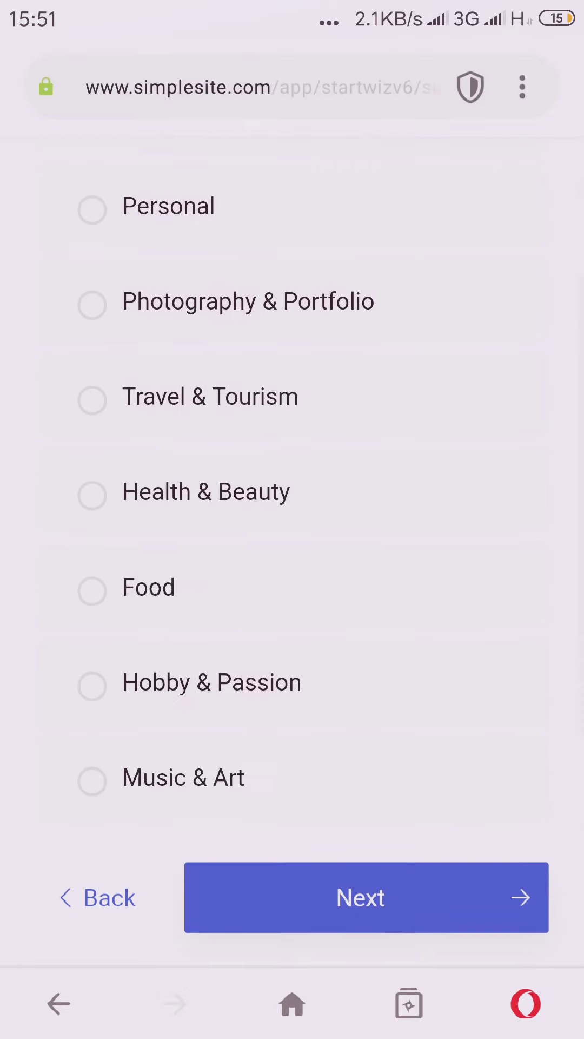
pyautogui.scroll(-3, 293, 454)
pyautogui.scroll(-2, 292, 454)
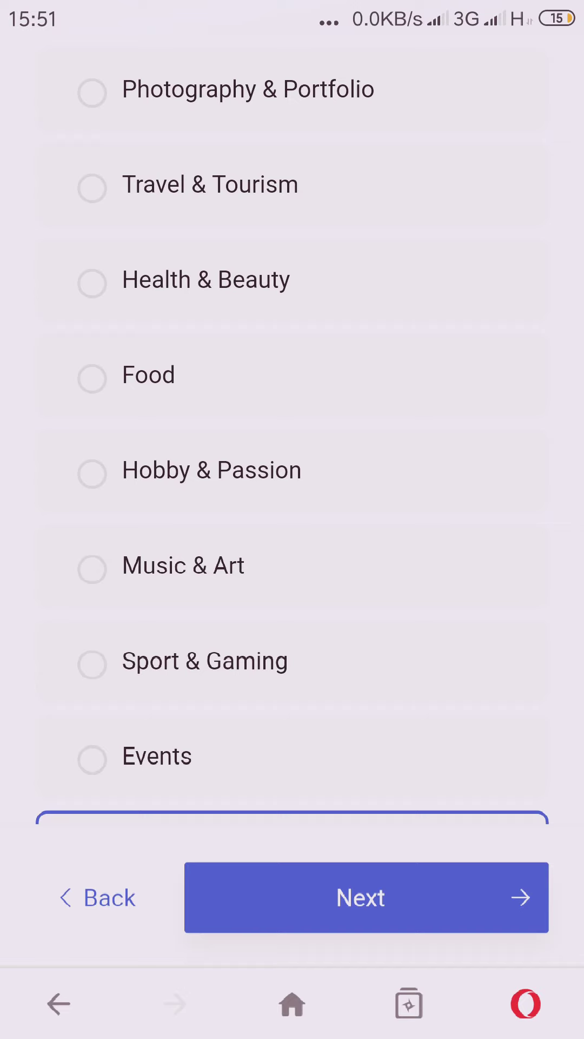
pyautogui.scroll(5, 292, 455)
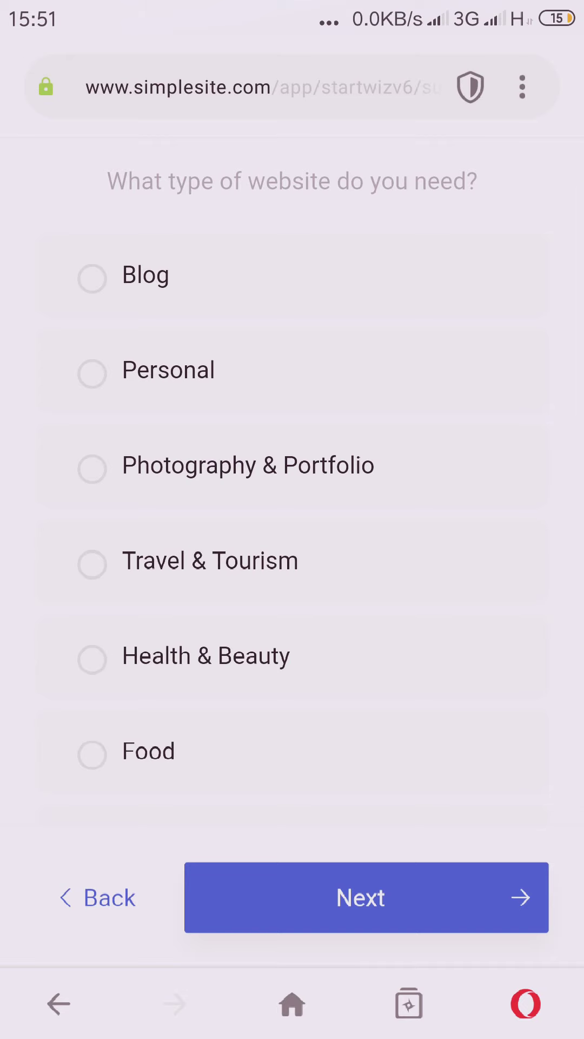
pyautogui.click(292, 276)
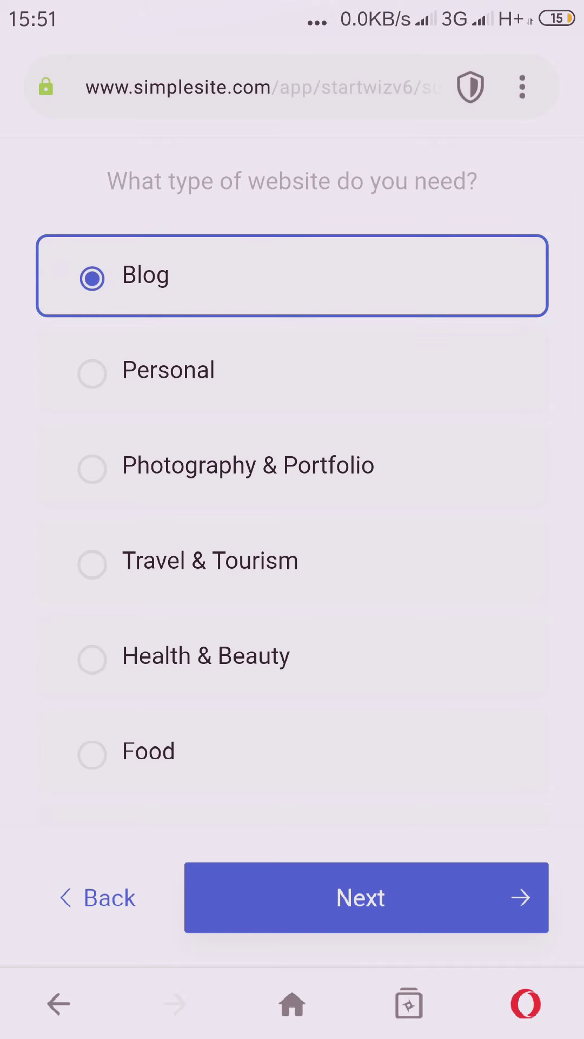
# - Advance past the Blog choice and select the blog name field
pyautogui.click(366, 897)
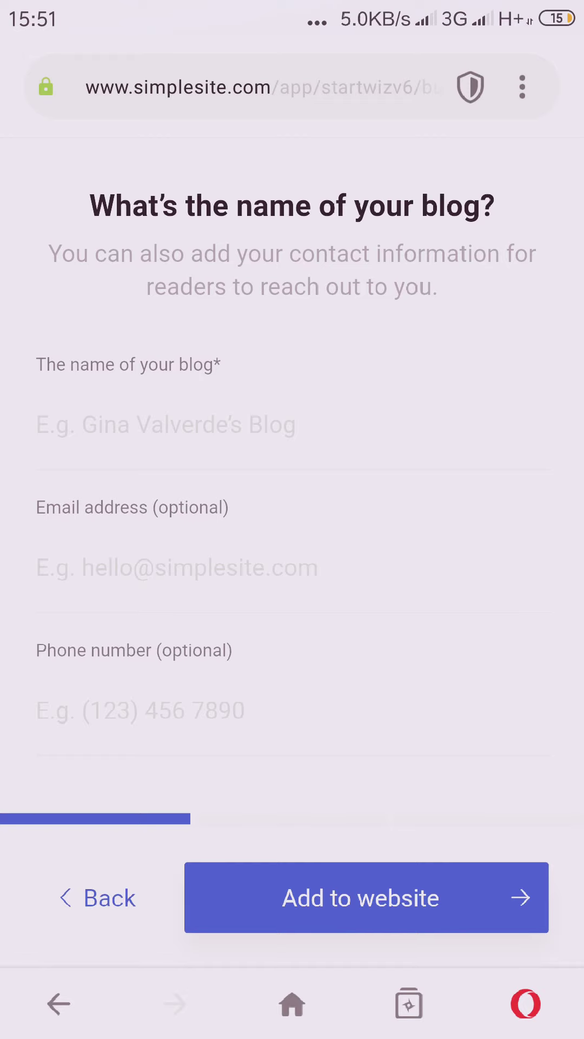
pyautogui.click(244, 425)
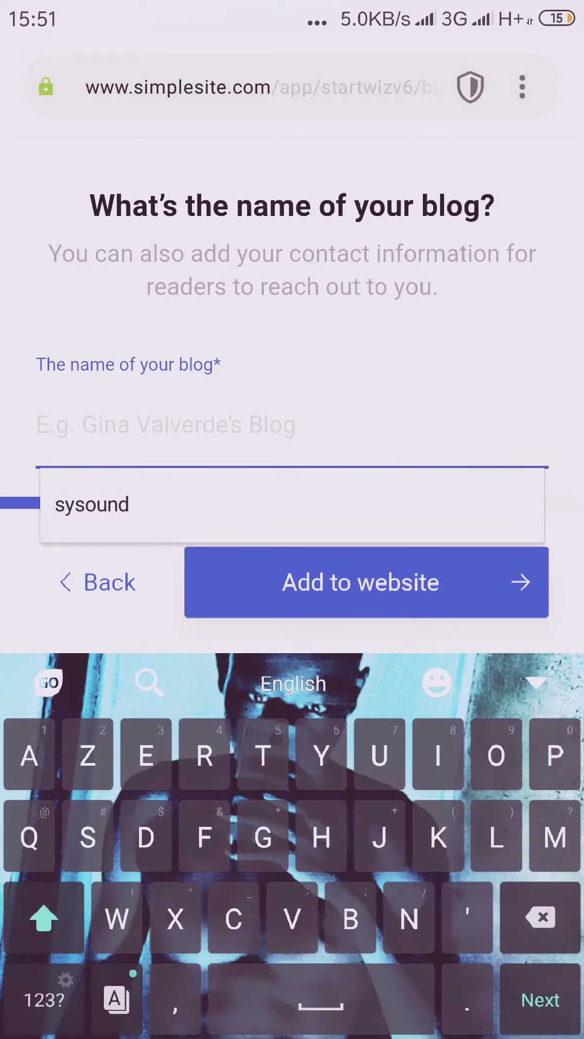
pyautogui.write('S')
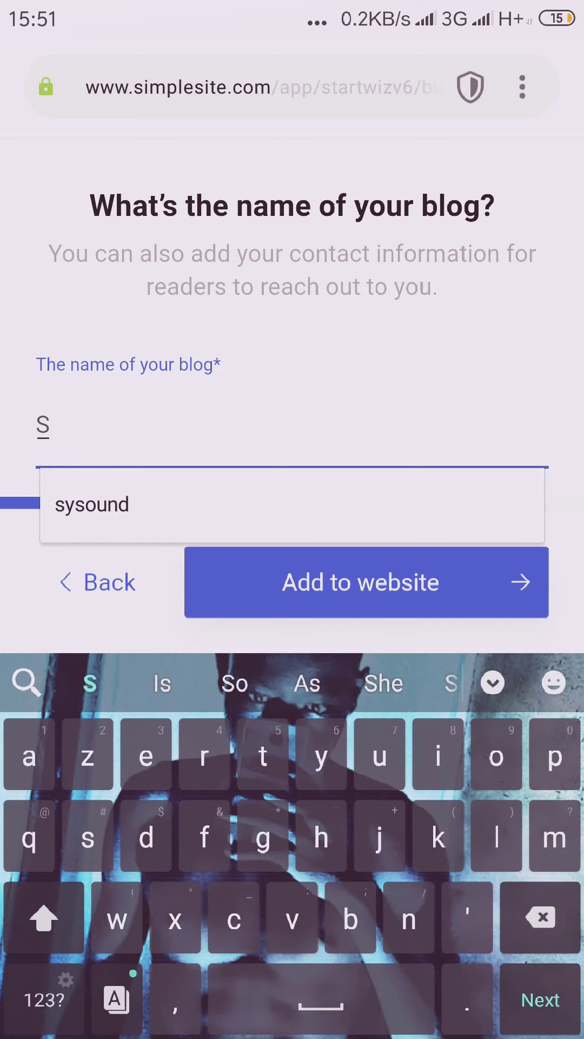
pyautogui.write('a')
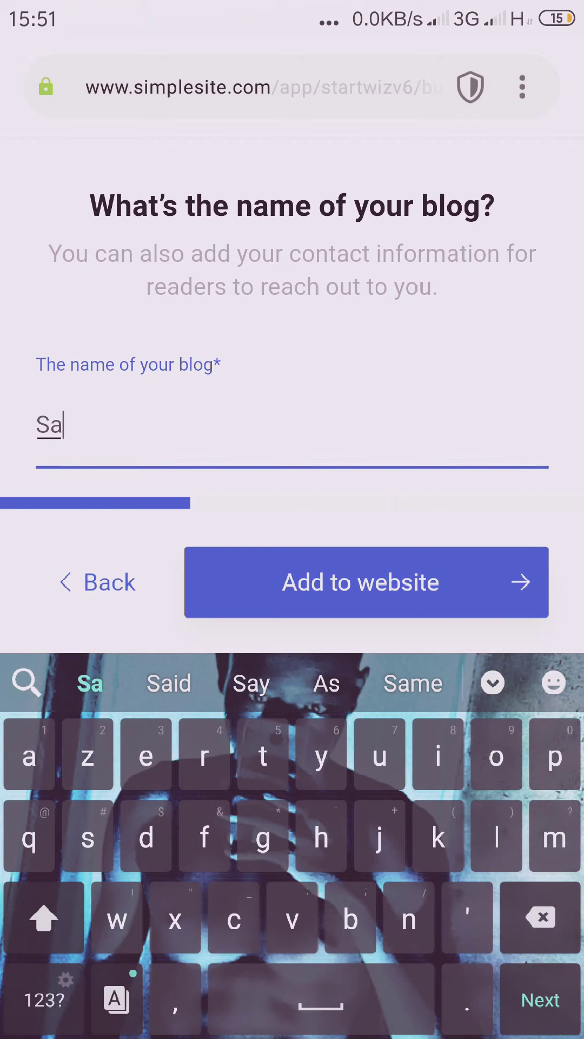
# - Correct the typo so the blog name reads 'Sylife', then move to the email field
pyautogui.press('BackSpace')
pyautogui.write('y')
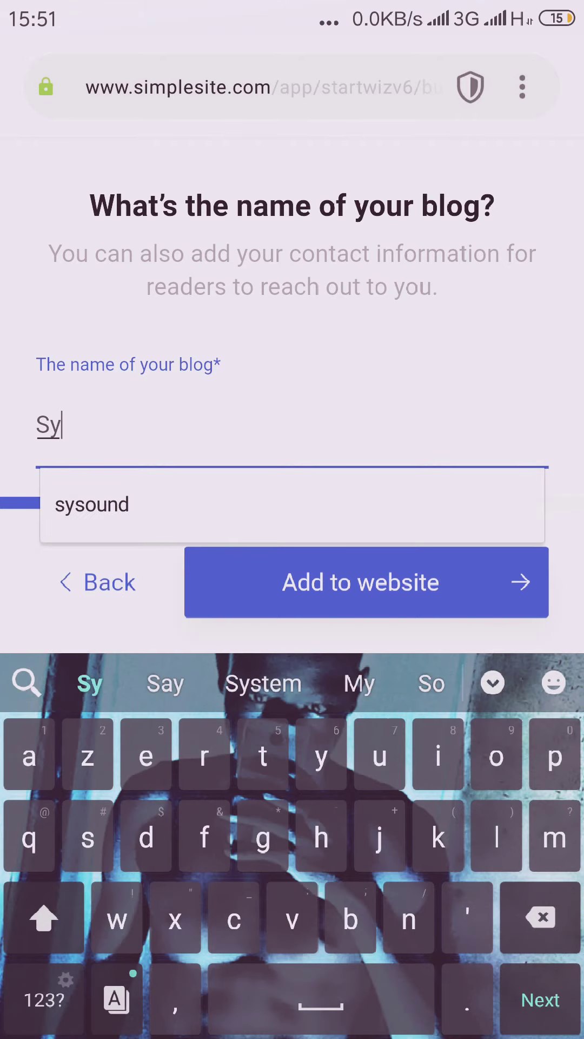
pyautogui.write('lif')
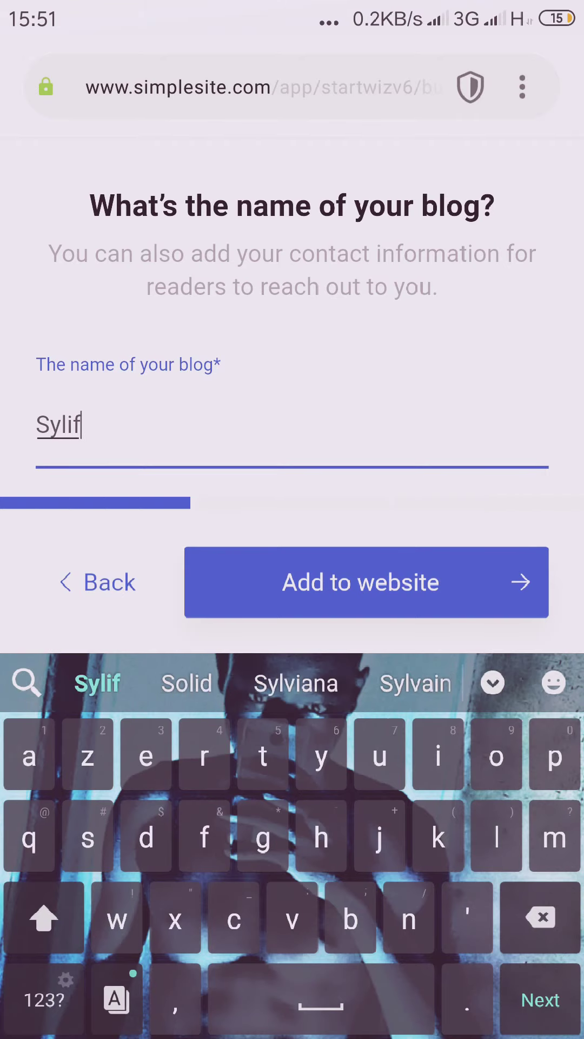
pyautogui.write('e')
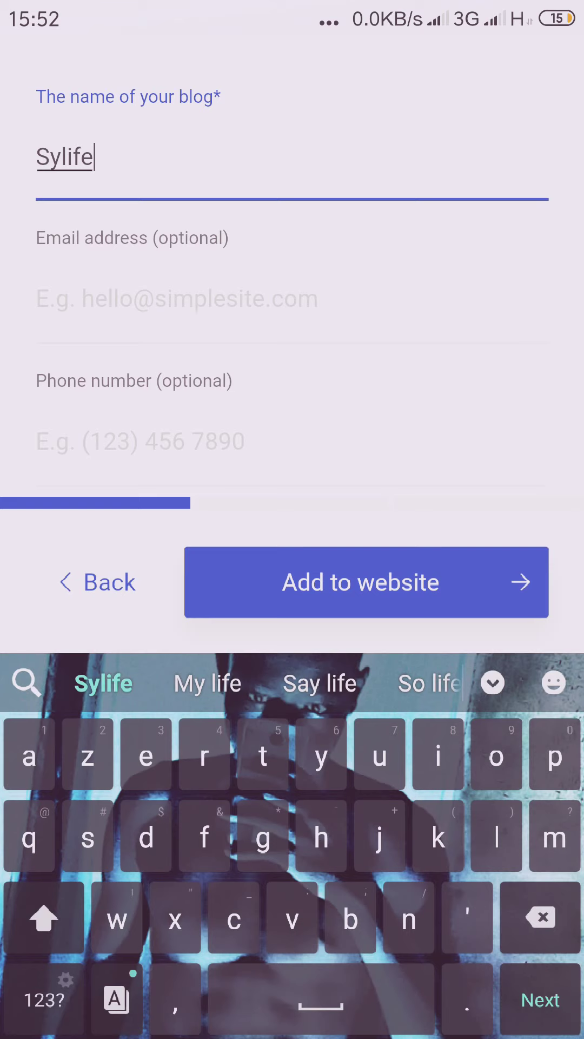
pyautogui.press('Tab')
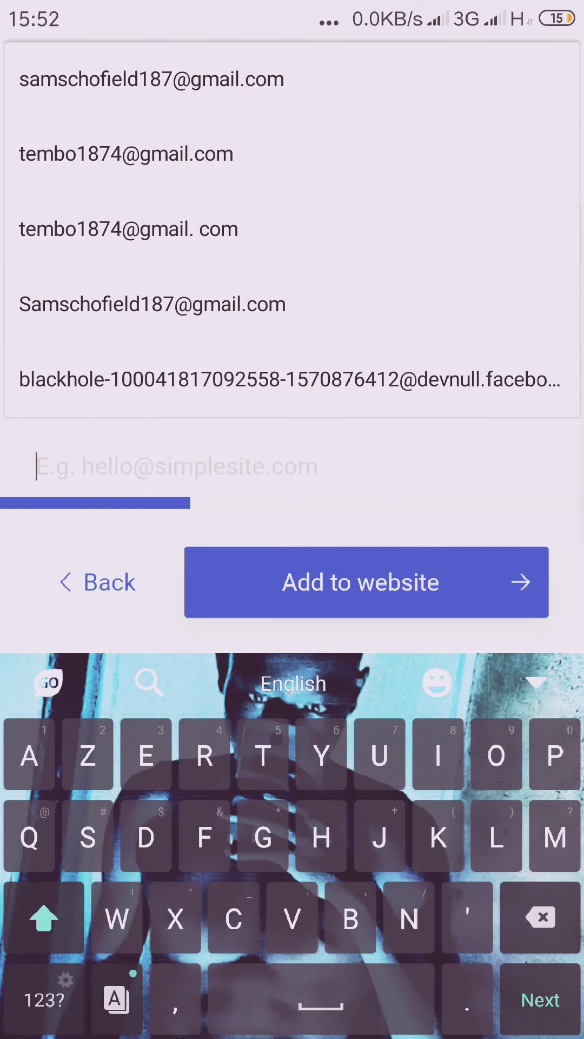
# - Autofill the contact email with the saved address and add it to the Sylife site
pyautogui.click(290, 379)
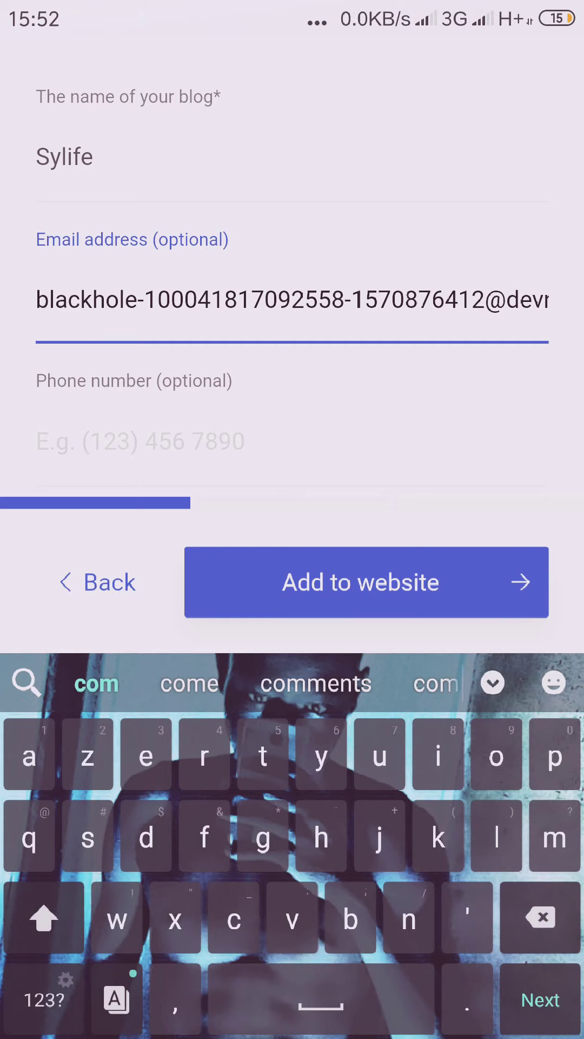
pyautogui.click(360, 581)
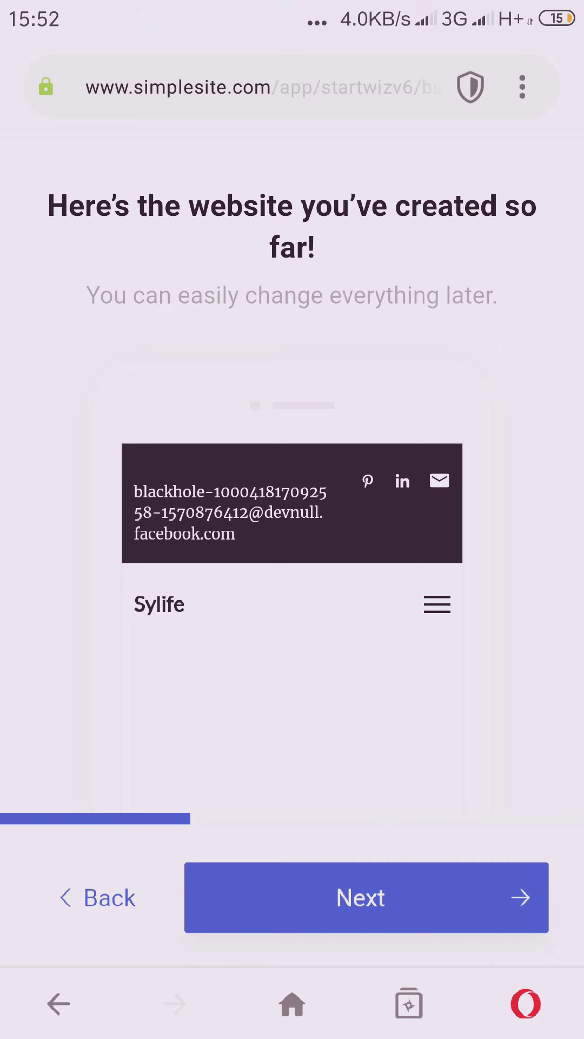
pyautogui.scroll(-1, 292, 407)
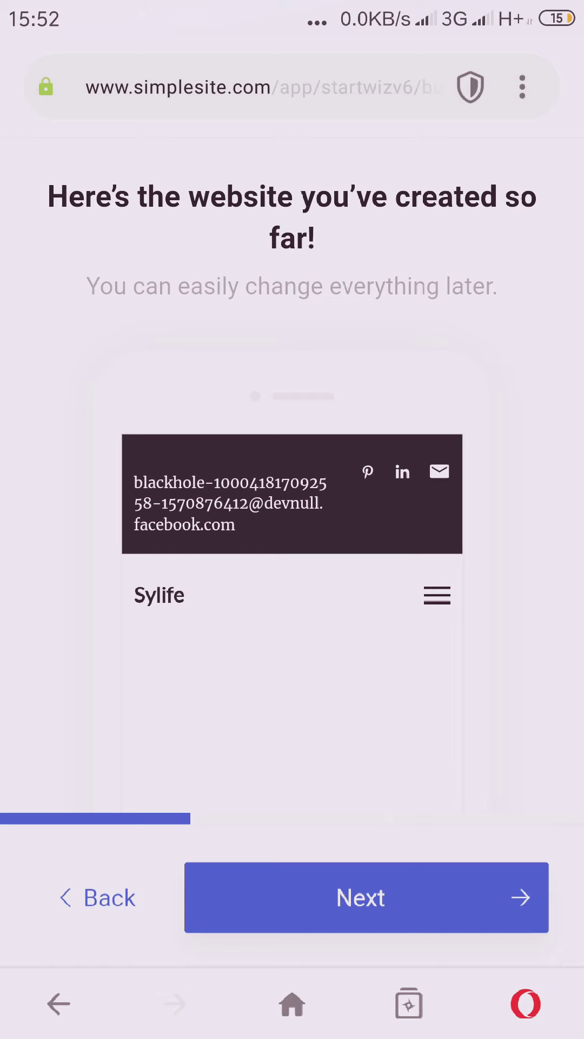
pyautogui.scroll(-5, 293, 487)
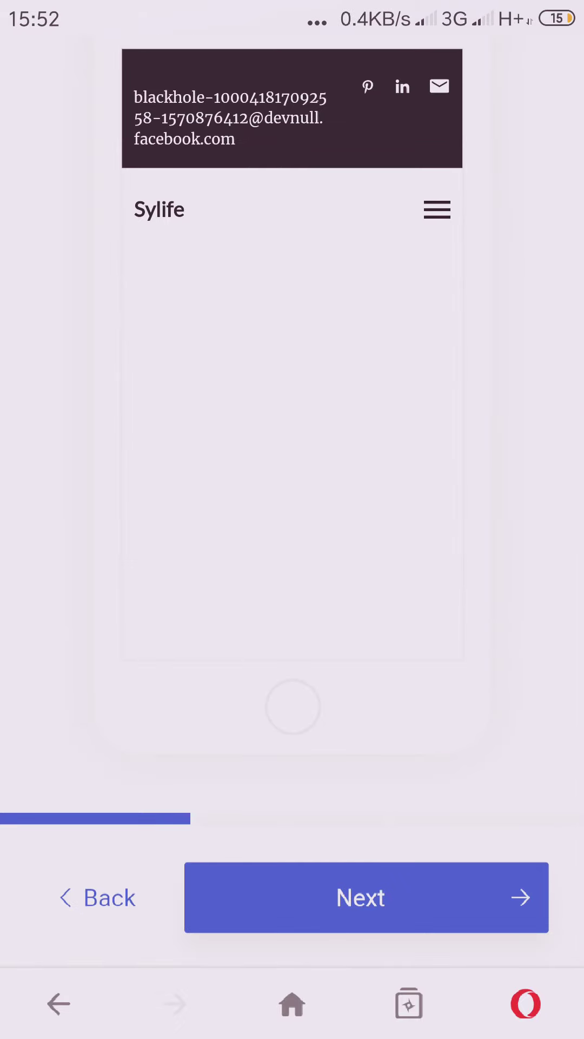
# - Continue past the Sylife blog preview to the Home page image question
pyautogui.click(360, 897)
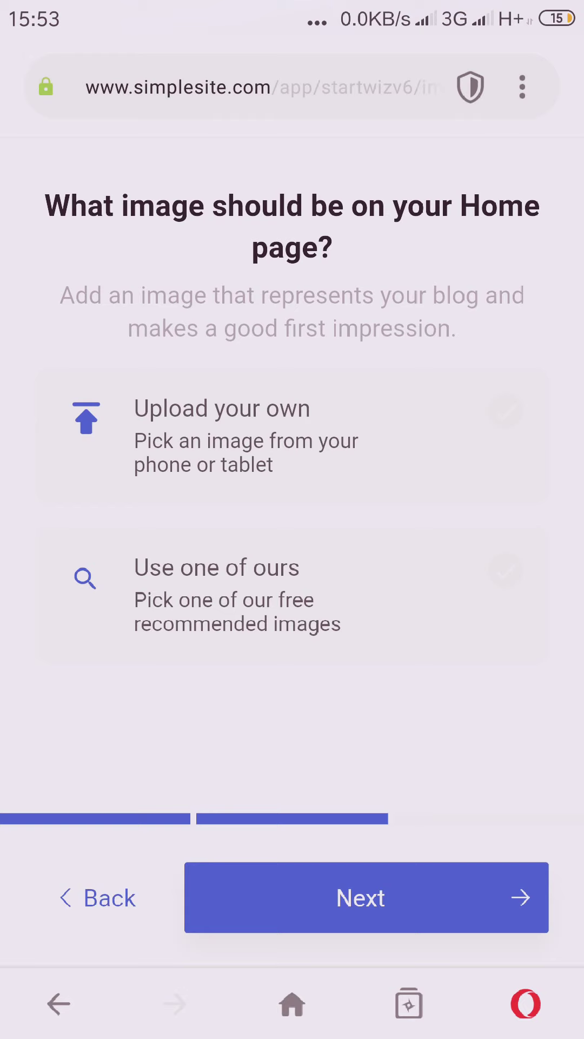
# - Select 'Use one of ours' for the Home page image and try Next twice
pyautogui.click(292, 595)
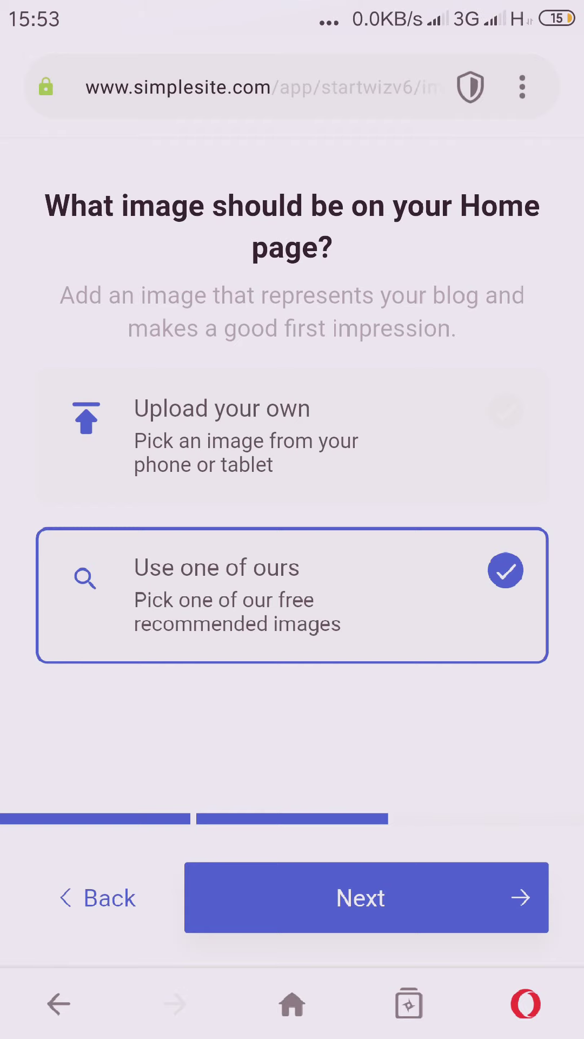
pyautogui.click(367, 898)
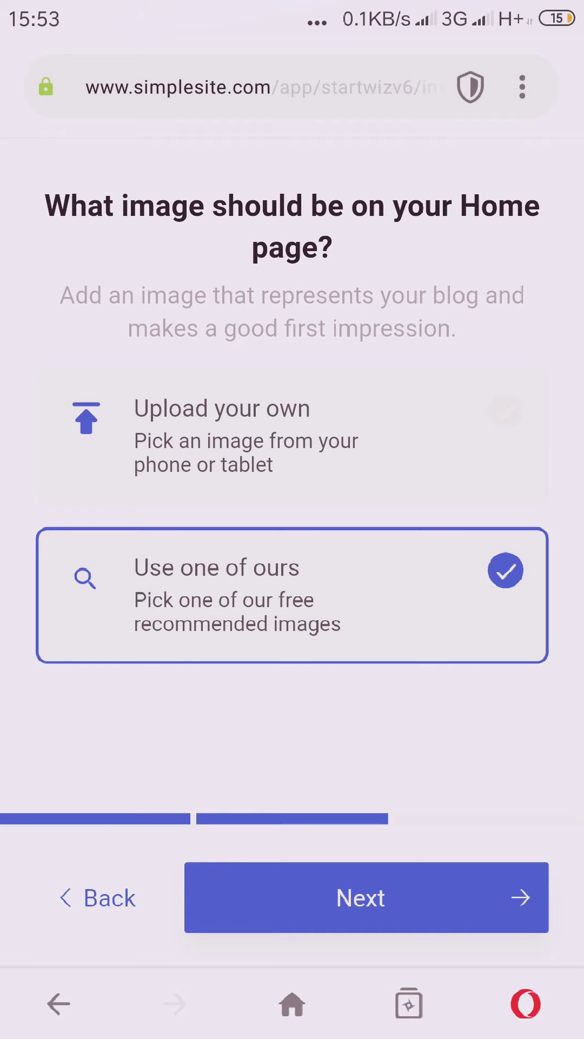
pyautogui.click(366, 897)
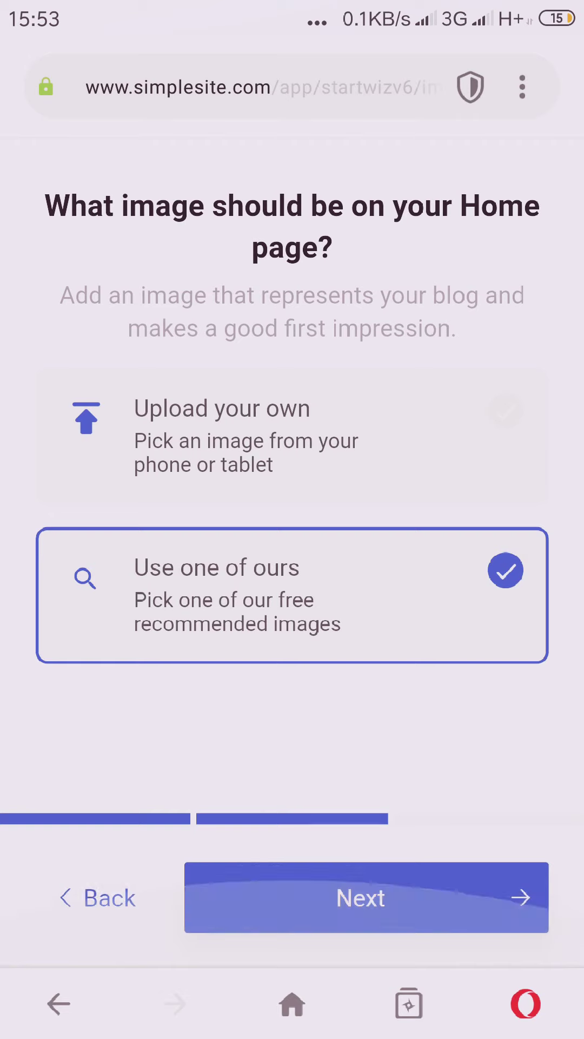